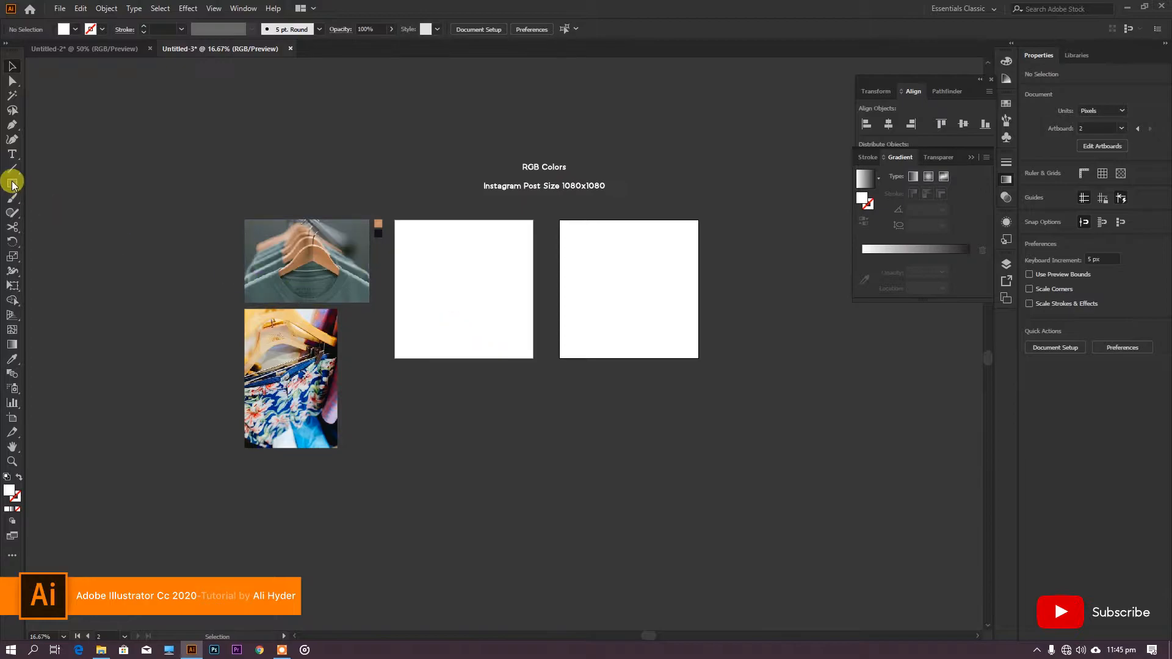
Step: Create a 1080 × 1080 px rectangle with white fill and no stroke
{"action": "left_click", "coordinate": [477, 278]}
{"action": "type", "text": "1080"}
{"action": "left_click", "coordinate": [591, 315]}
{"action": "type", "text": "1080"}
{"action": "key", "text": "Return"}
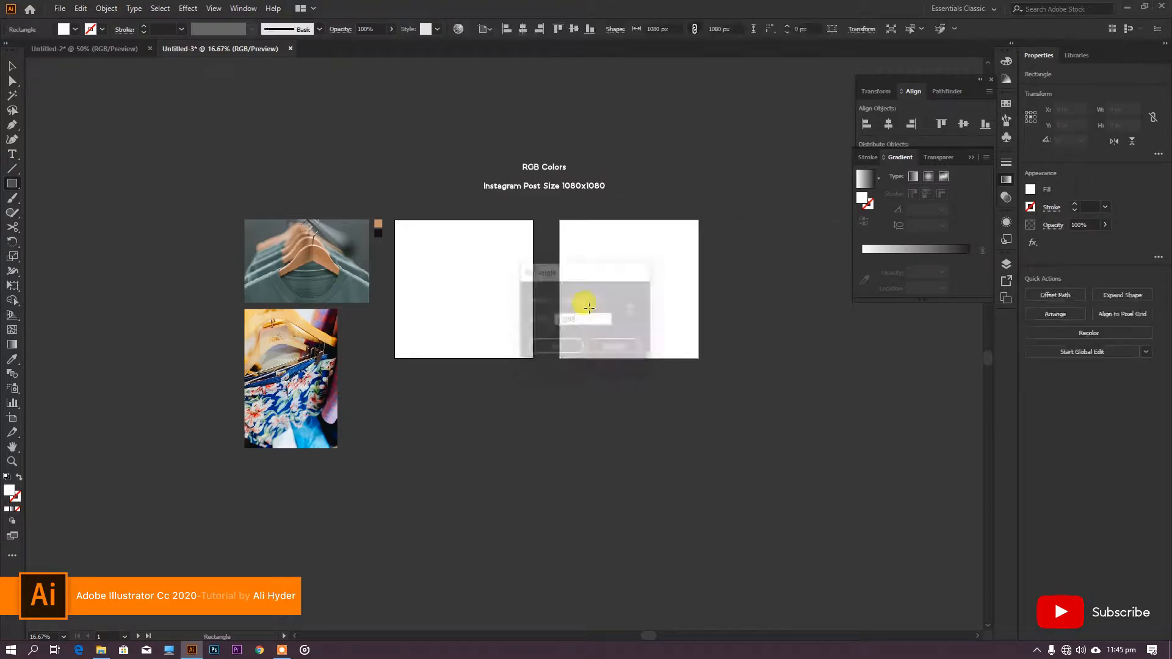
Step: Centre the white square horizontally and vertically on the first artboard and lock it
{"action": "key", "text": "v"}
{"action": "left_click_drag", "start_coordinate": [535, 309], "coordinate": [473, 268]}
{"action": "left_click", "coordinate": [523, 29]}
{"action": "left_click", "coordinate": [574, 29]}
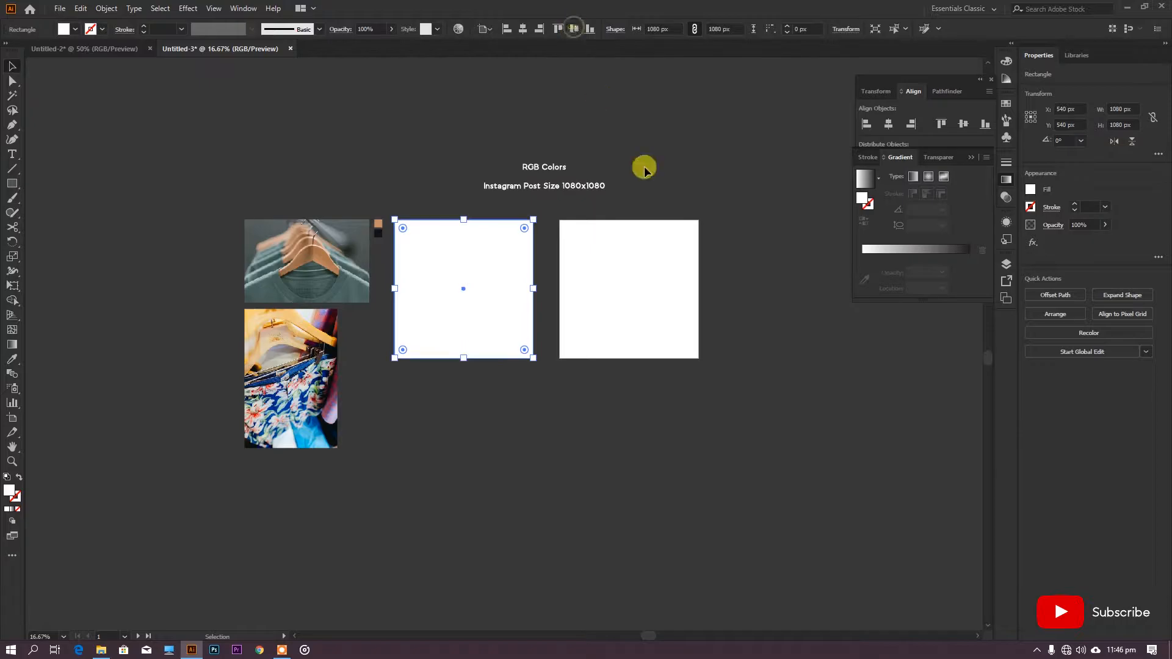
{"action": "left_click", "coordinate": [398, 138]}
{"action": "left_click", "coordinate": [476, 267]}
{"action": "left_click", "coordinate": [106, 8]}
{"action": "mouse_move", "coordinate": [144, 99]}
{"action": "left_click", "coordinate": [295, 94]}
Step: Move the T-shirt hanger photo onto the upper part of the first artboard and bring it to the front
{"action": "left_click_drag", "start_coordinate": [311, 256], "coordinate": [467, 258]}
{"action": "right_click", "coordinate": [466, 272]}
{"action": "mouse_move", "coordinate": [497, 369]}
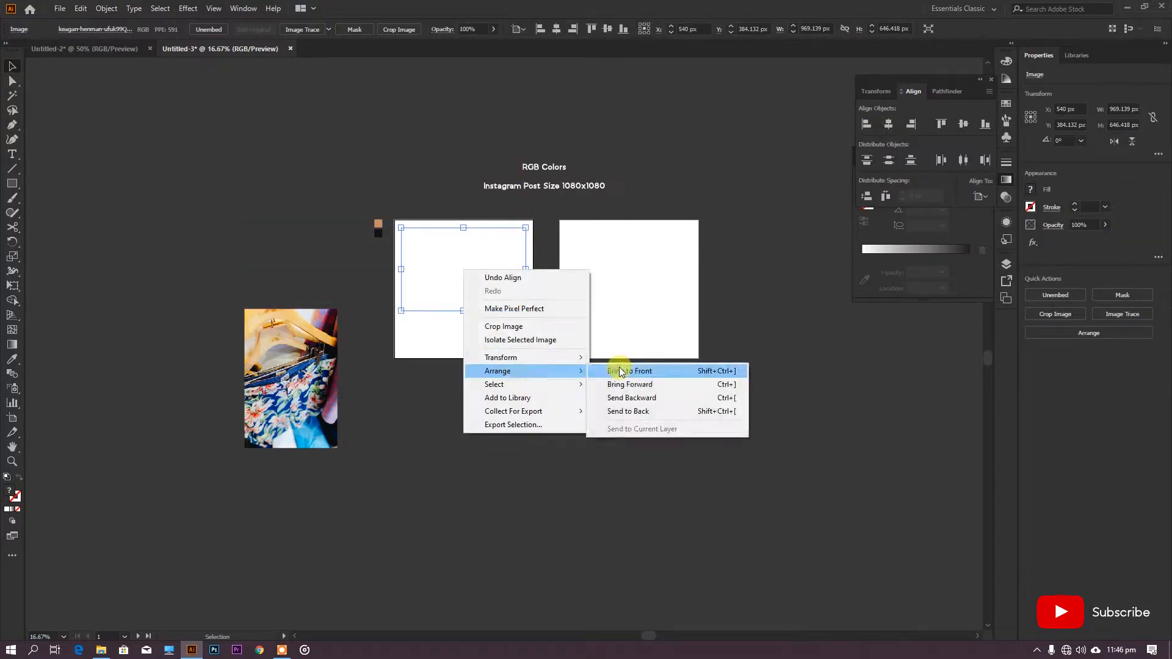
{"action": "left_click", "coordinate": [620, 370]}
{"action": "left_click", "coordinate": [518, 377]}
Step: Draw a rectangle about 485 × 294 px under the photo's left half and fill it with the tan sample colour
{"action": "key", "text": "ctrl+="}
{"action": "left_click", "coordinate": [12, 183]}
{"action": "left_click_drag", "start_coordinate": [381, 277], "coordinate": [474, 332]}
{"action": "key", "text": "v"}
{"action": "left_click_drag", "start_coordinate": [428, 279], "coordinate": [428, 276]}
{"action": "left_click", "coordinate": [347, 146]}
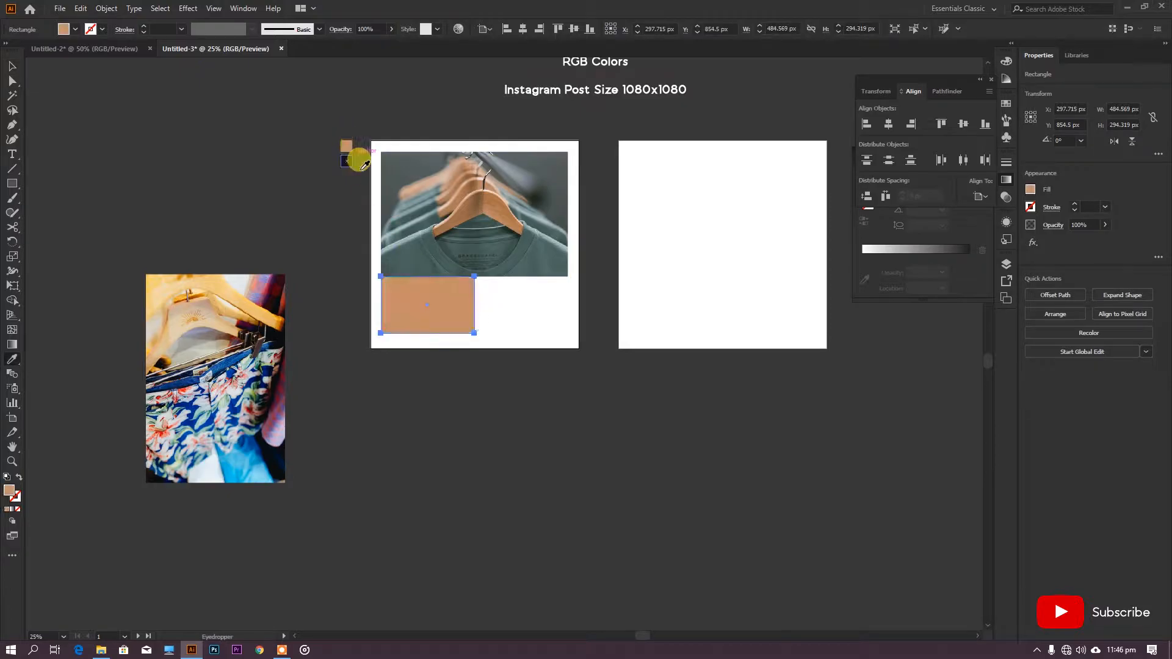
Step: Duplicate the tan rectangle under the photo's right half and fill the copy with the dark sample colour
{"action": "left_click_drag", "start_coordinate": [431, 309], "coordinate": [522, 307]}
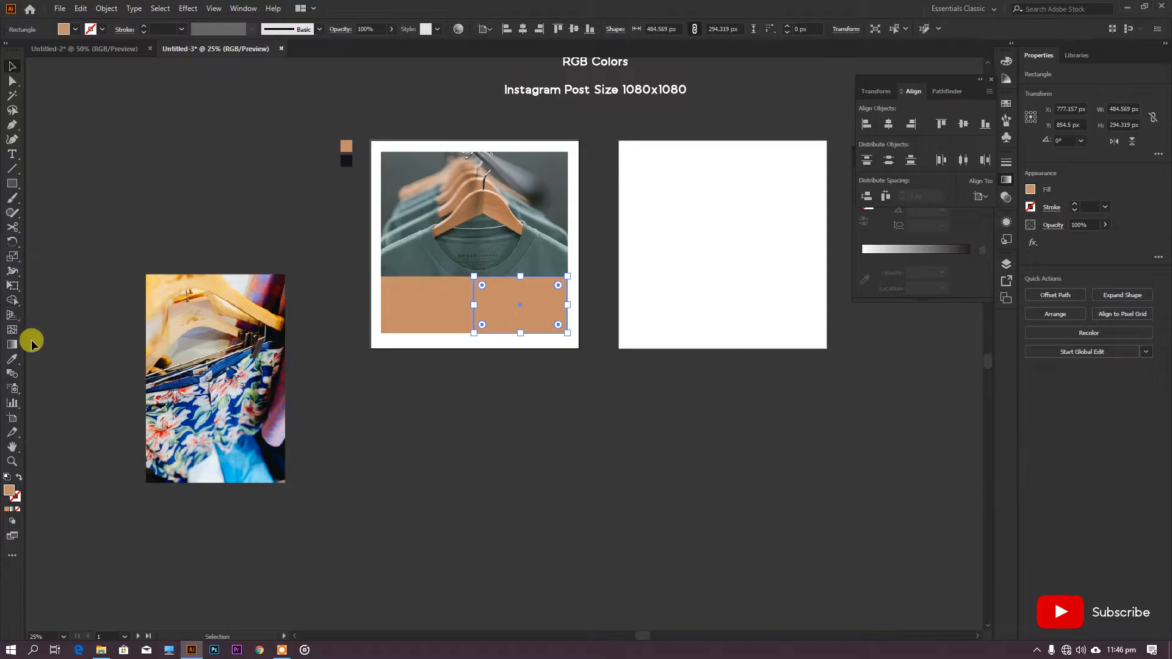
{"action": "left_click", "coordinate": [15, 361]}
{"action": "left_click", "coordinate": [346, 160]}
{"action": "left_click", "coordinate": [12, 65]}
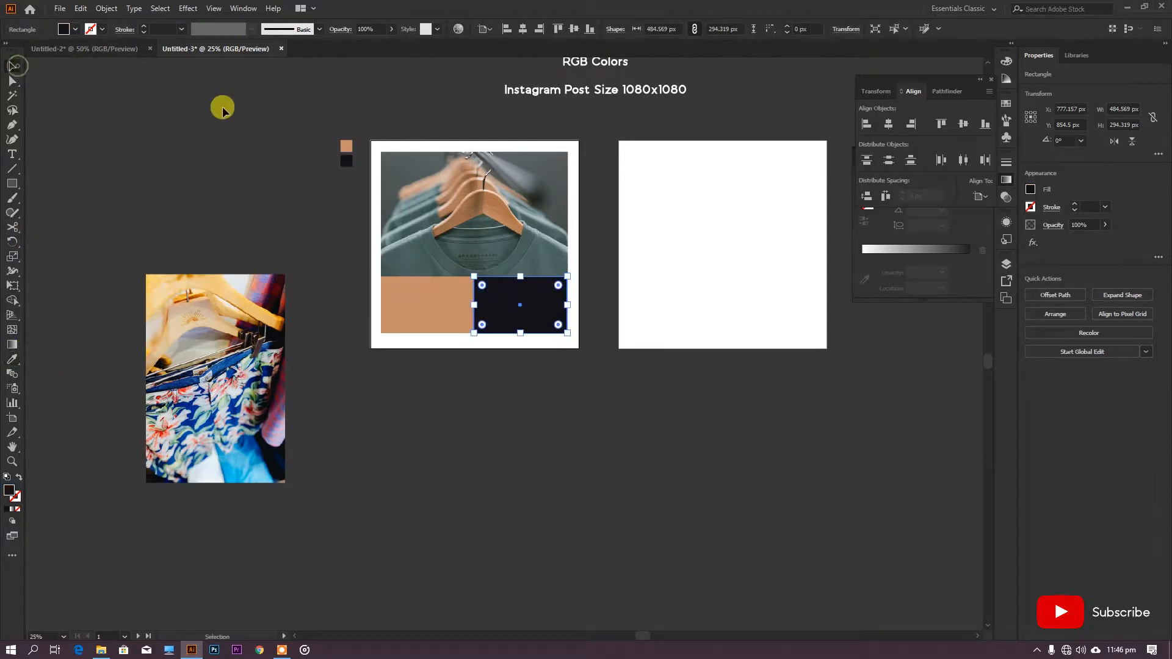
{"action": "left_click", "coordinate": [465, 401]}
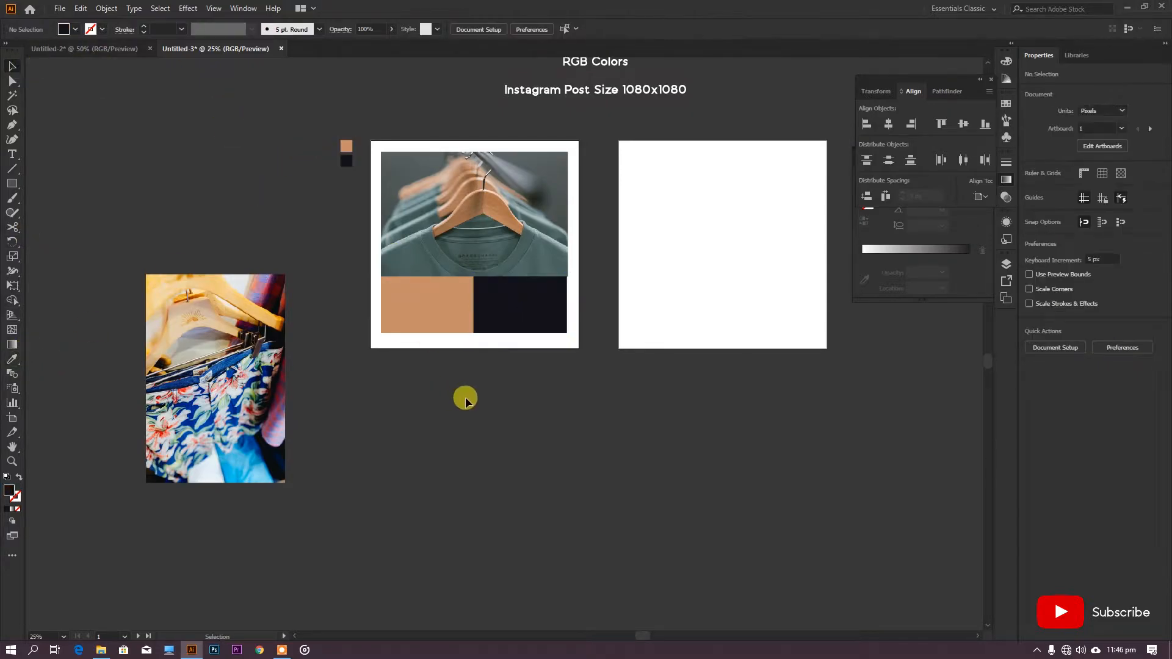
Step: Add white 40 pt text reading "Brand" on the tan rectangle
{"action": "left_click", "coordinate": [12, 155]}
{"action": "left_click", "coordinate": [421, 323]}
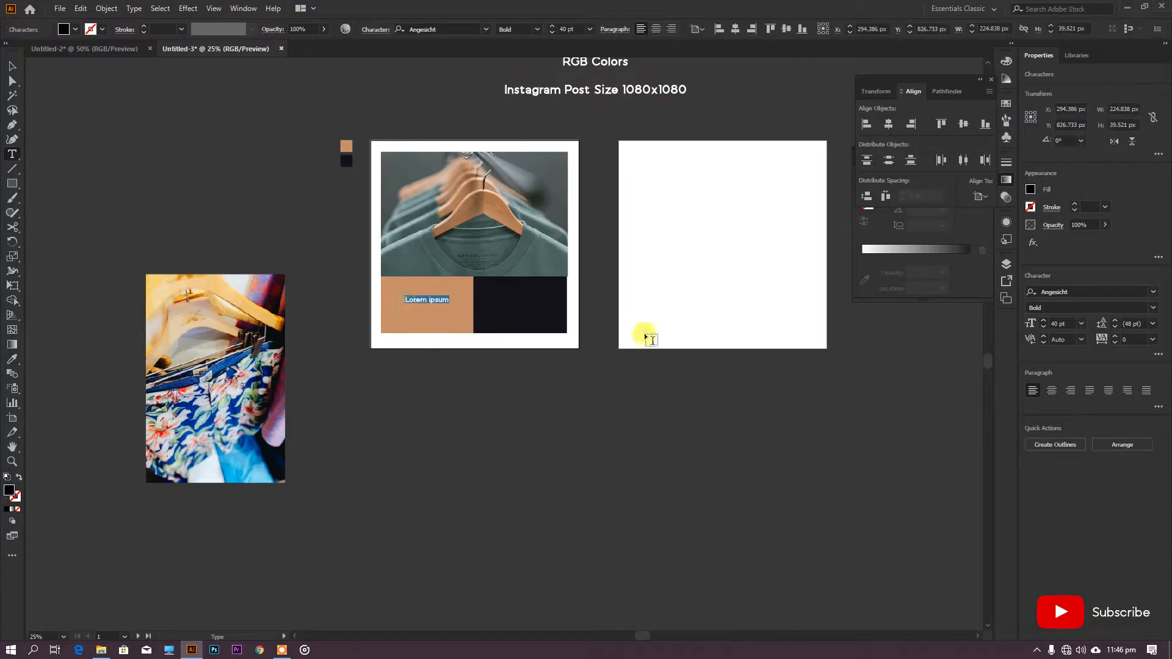
{"action": "left_click", "coordinate": [1031, 190]}
{"action": "left_click", "coordinate": [915, 233]}
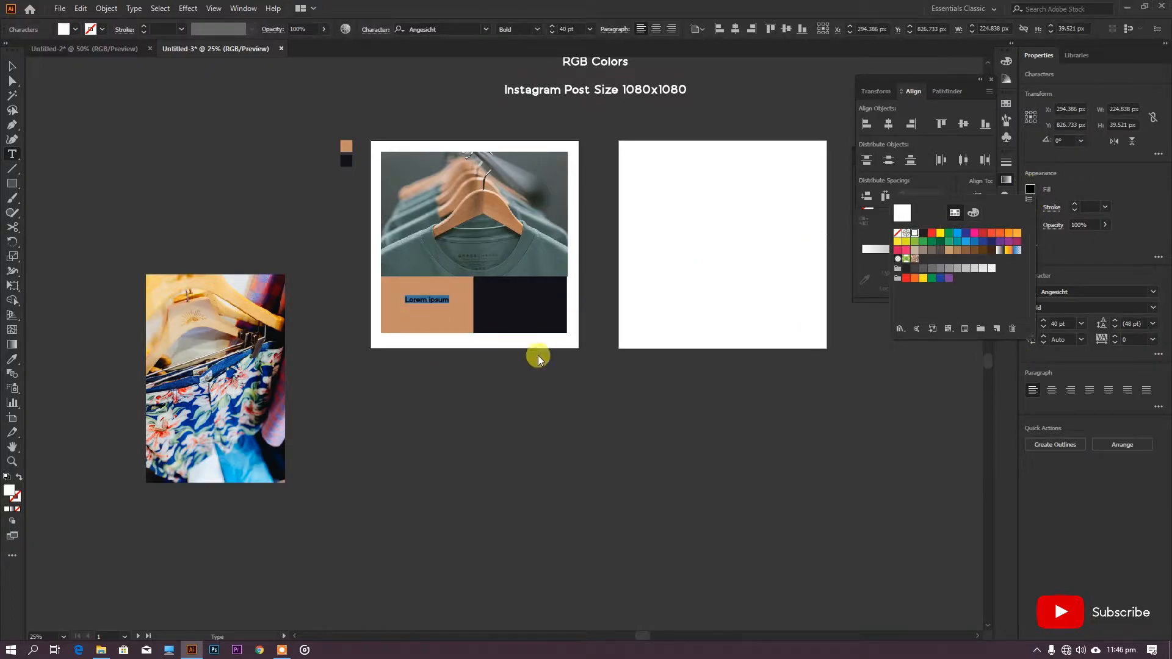
{"action": "type", "text": "Brand"}
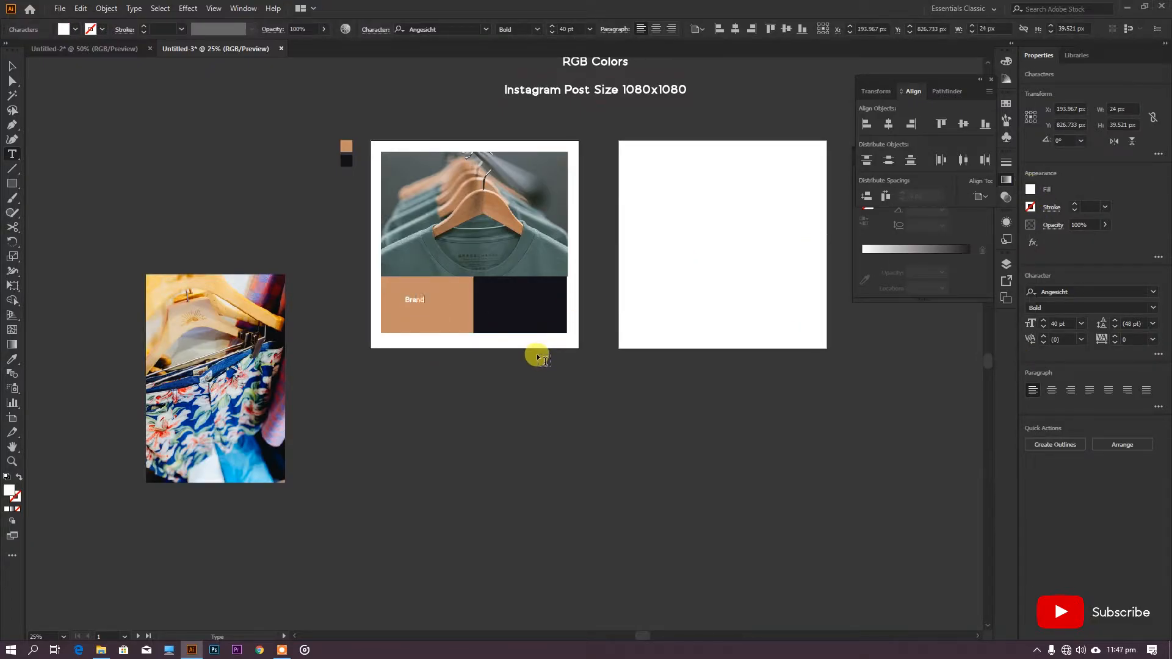
Step: Enlarge the "Brand" text to about 93 pt, make it Semibold and position it in the middle of the tan rectangle
{"action": "left_click", "coordinate": [12, 66]}
{"action": "scroll", "coordinate": [431, 334], "scroll_direction": "up", "scroll_amount": 1}
{"action": "left_click_drag", "start_coordinate": [429, 306], "coordinate": [449, 279]}
{"action": "key", "text": "ctrl+z"}
{"action": "left_click", "coordinate": [437, 425]}
{"action": "left_click", "coordinate": [405, 265]}
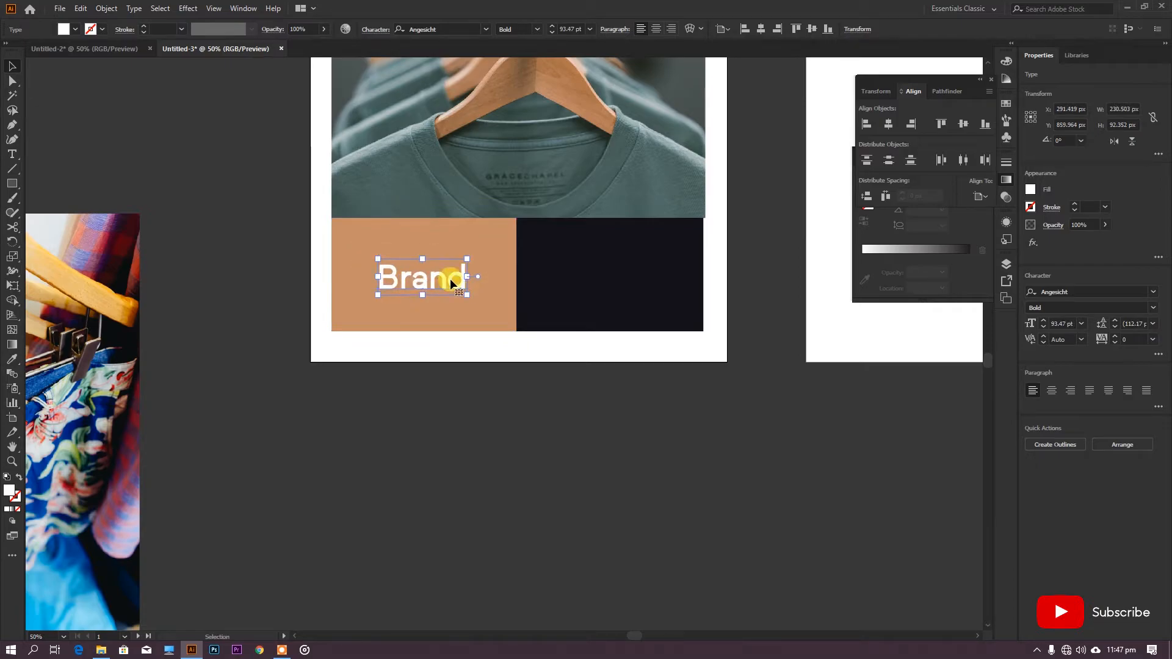
{"action": "left_click", "coordinate": [1030, 189]}
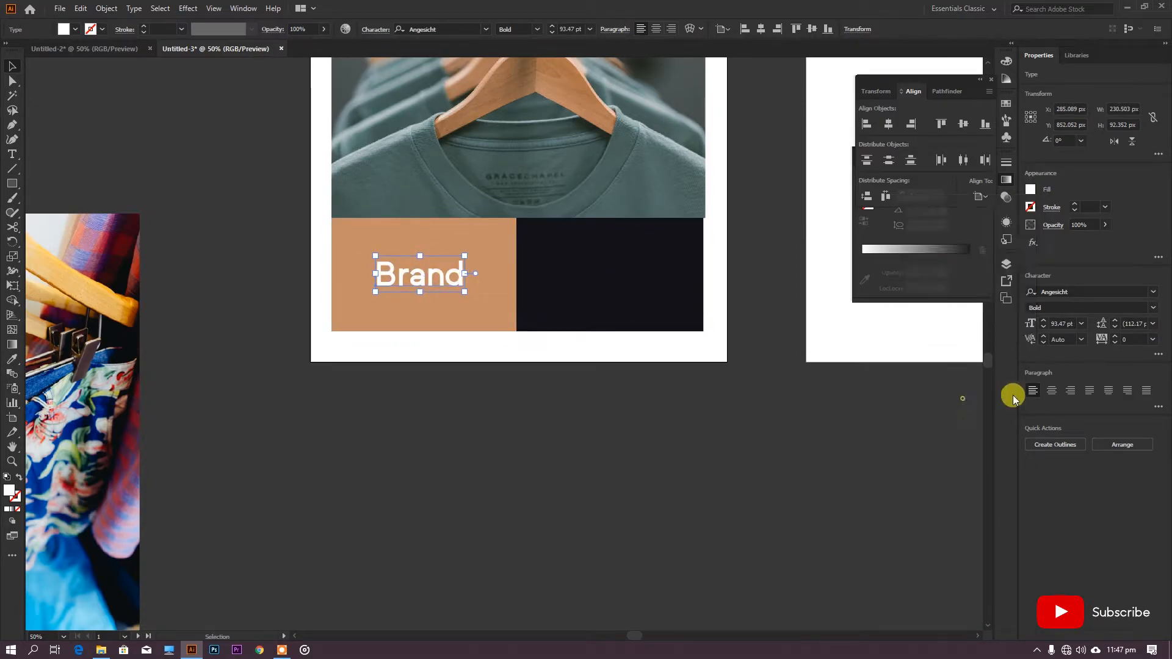
{"action": "left_click", "coordinate": [567, 400]}
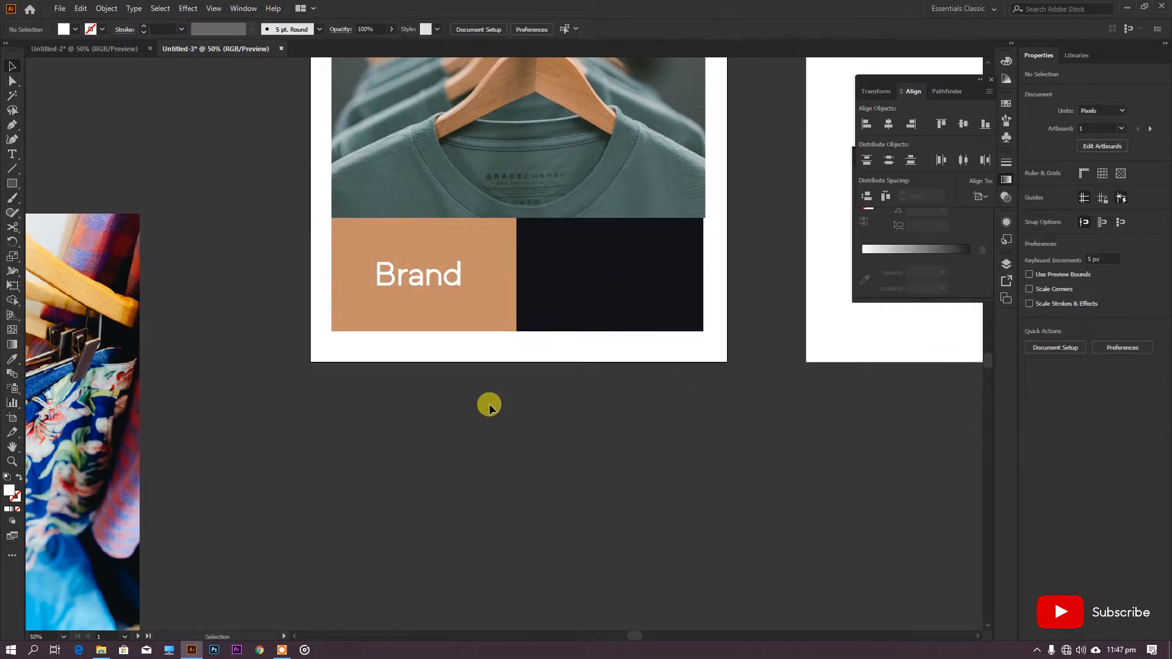
Step: Add white 35 pt Semibold text reading "Summer Sale !" on the dark rectangle
{"action": "scroll", "coordinate": [436, 410], "scroll_direction": "down", "scroll_amount": 1}
{"action": "left_click", "coordinate": [12, 154]}
{"action": "left_click", "coordinate": [517, 314]}
{"action": "left_click", "coordinate": [1030, 189]}
{"action": "left_click", "coordinate": [914, 233]}
{"action": "left_click", "coordinate": [1043, 328]}
{"action": "left_click", "coordinate": [1043, 328]}
{"action": "left_click", "coordinate": [1043, 328]}
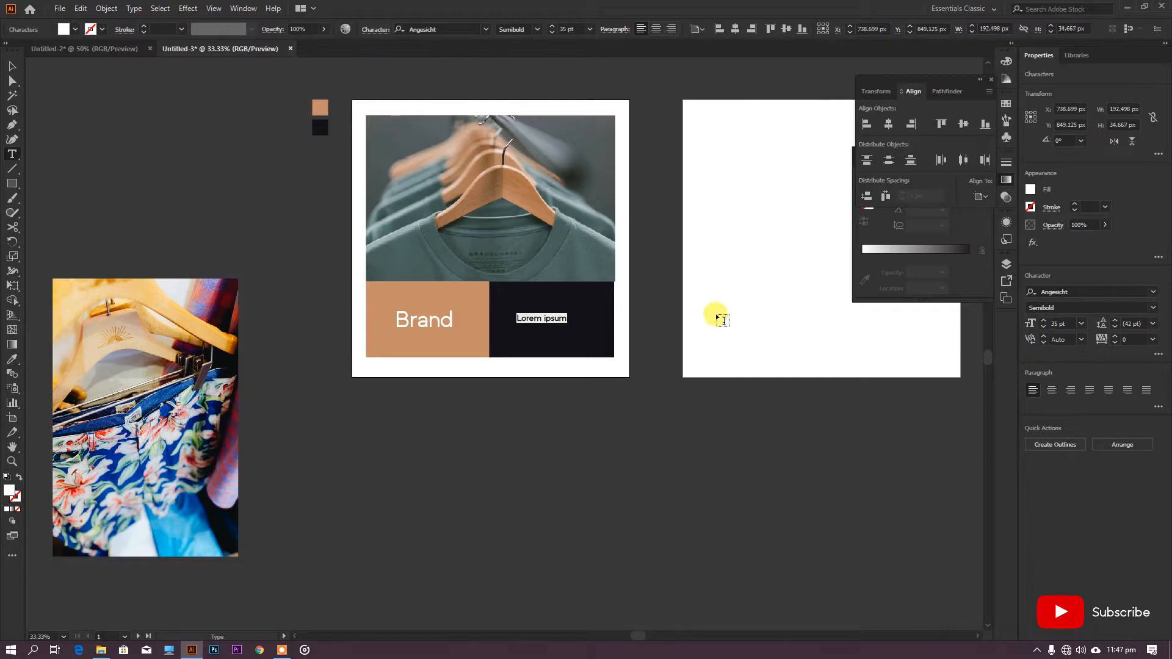
{"action": "type", "text": "Su"}
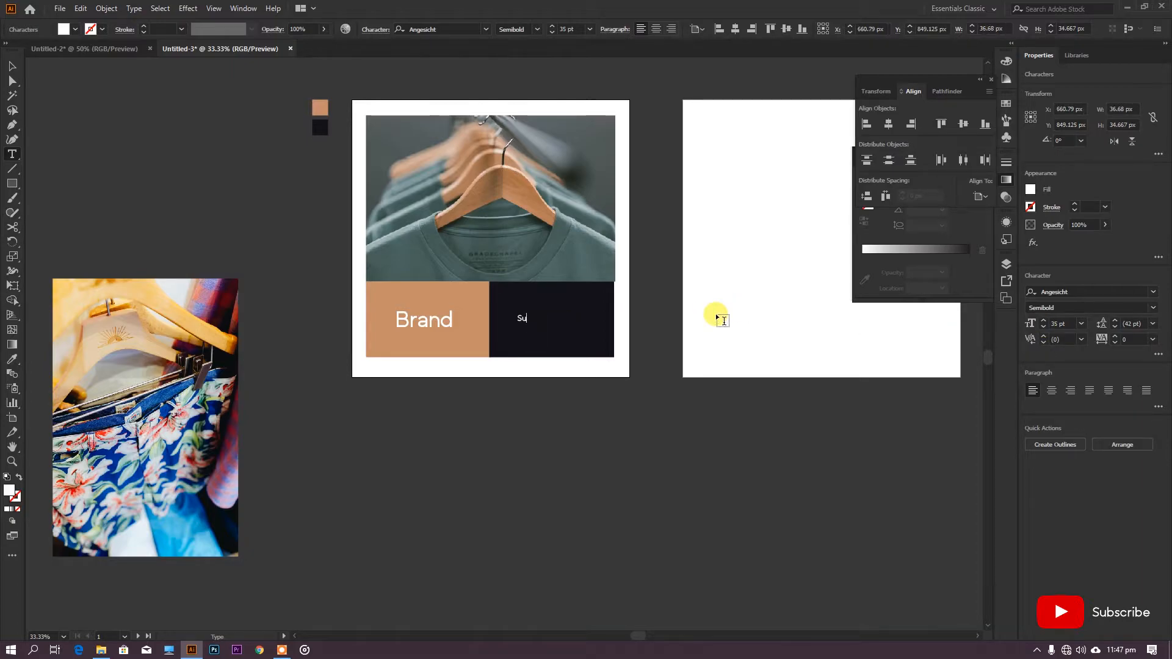
{"action": "type", "text": "mmer Sale"}
{"action": "type", "text": " I"}
Step: Shift the "Summer Sale !" text slightly to the right so it sits near the middle of the dark rectangle
{"action": "left_click", "coordinate": [13, 67]}
{"action": "scroll", "coordinate": [624, 427], "scroll_direction": "up", "scroll_amount": 1}
{"action": "left_click_drag", "start_coordinate": [540, 287], "coordinate": [549, 287]}
{"action": "left_click", "coordinate": [714, 474]}
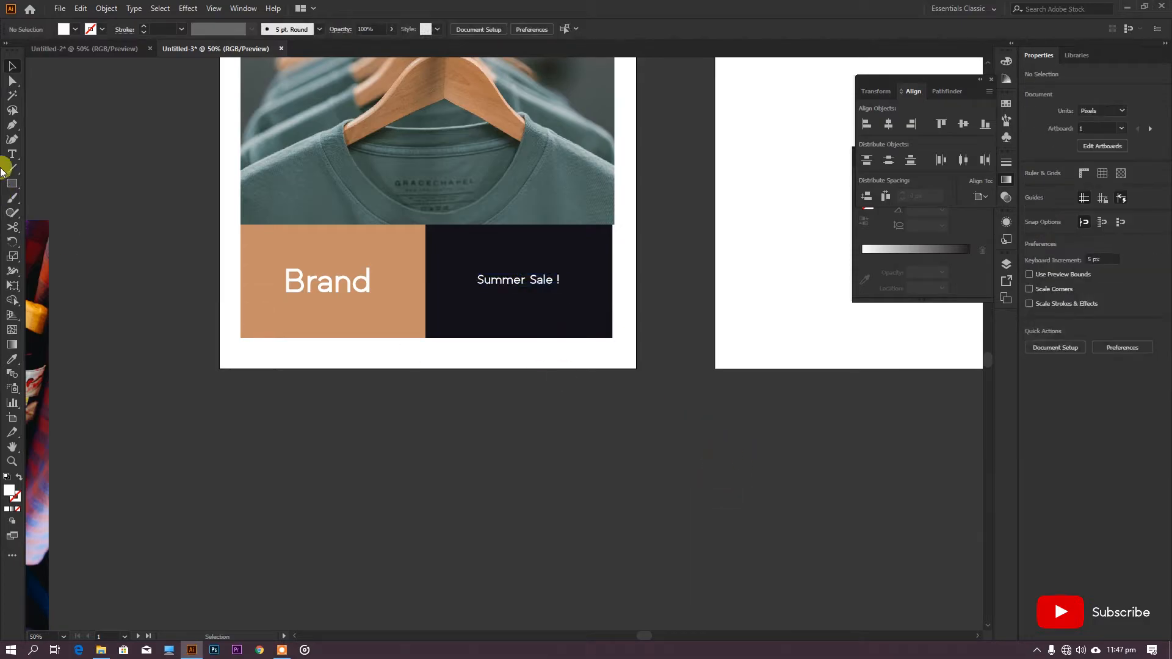
Step: Draw a white horizontal line about 209 px long beneath "Summer Sale !" with a 3 pt stroke
{"action": "left_click", "coordinate": [12, 169]}
{"action": "scroll", "coordinate": [621, 300], "scroll_direction": "up", "scroll_amount": 1}
{"action": "scroll", "coordinate": [621, 299], "scroll_direction": "up", "scroll_amount": 1}
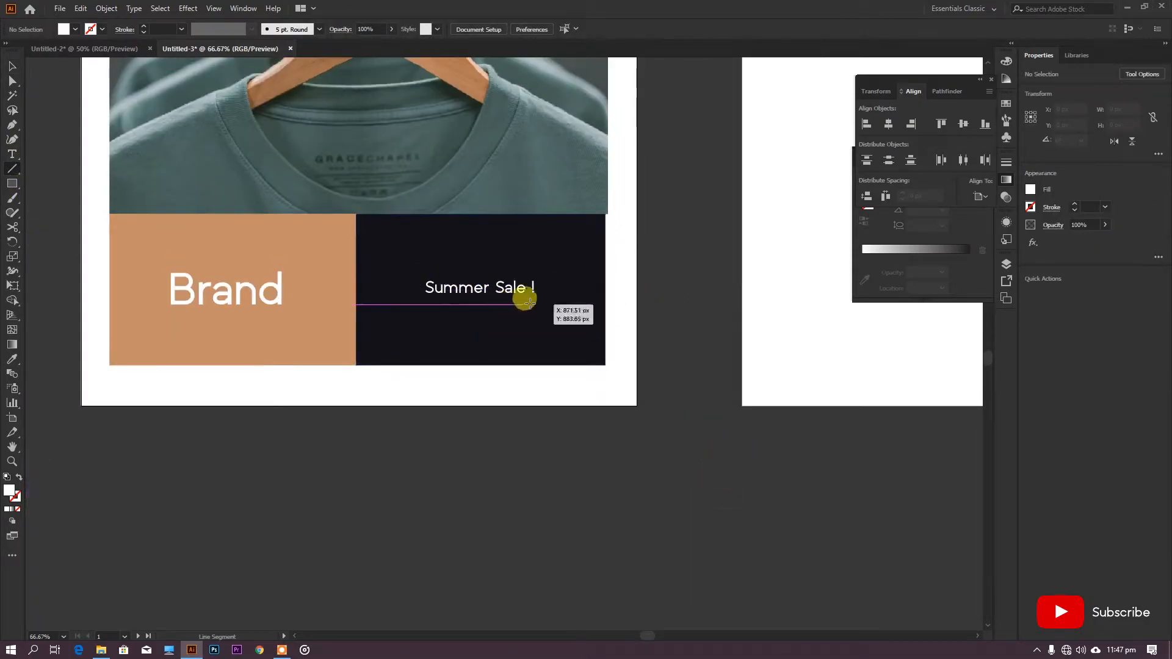
{"action": "left_click_drag", "start_coordinate": [428, 305], "coordinate": [536, 304]}
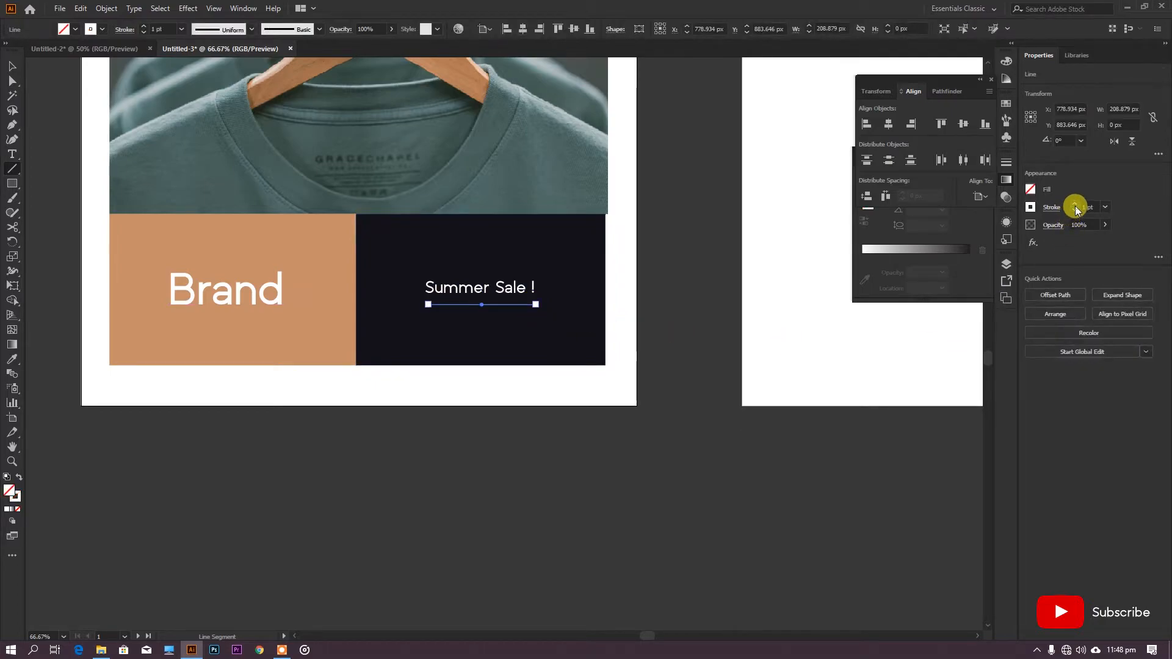
{"action": "left_click", "coordinate": [1075, 205]}
{"action": "left_click", "coordinate": [12, 65]}
{"action": "left_click", "coordinate": [466, 390]}
Step: Move the underline slightly left so its start lines up with the "Summer Sale !" text
{"action": "scroll", "coordinate": [466, 406], "scroll_direction": "up", "scroll_amount": 1}
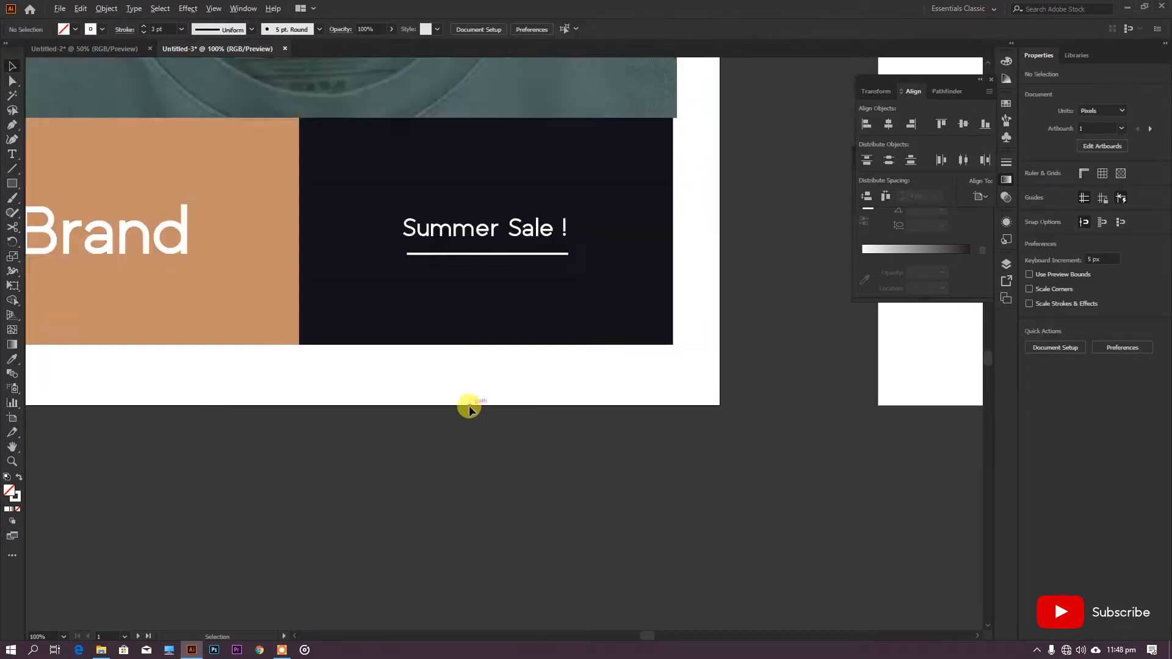
{"action": "left_click_drag", "start_coordinate": [552, 254], "coordinate": [546, 253]}
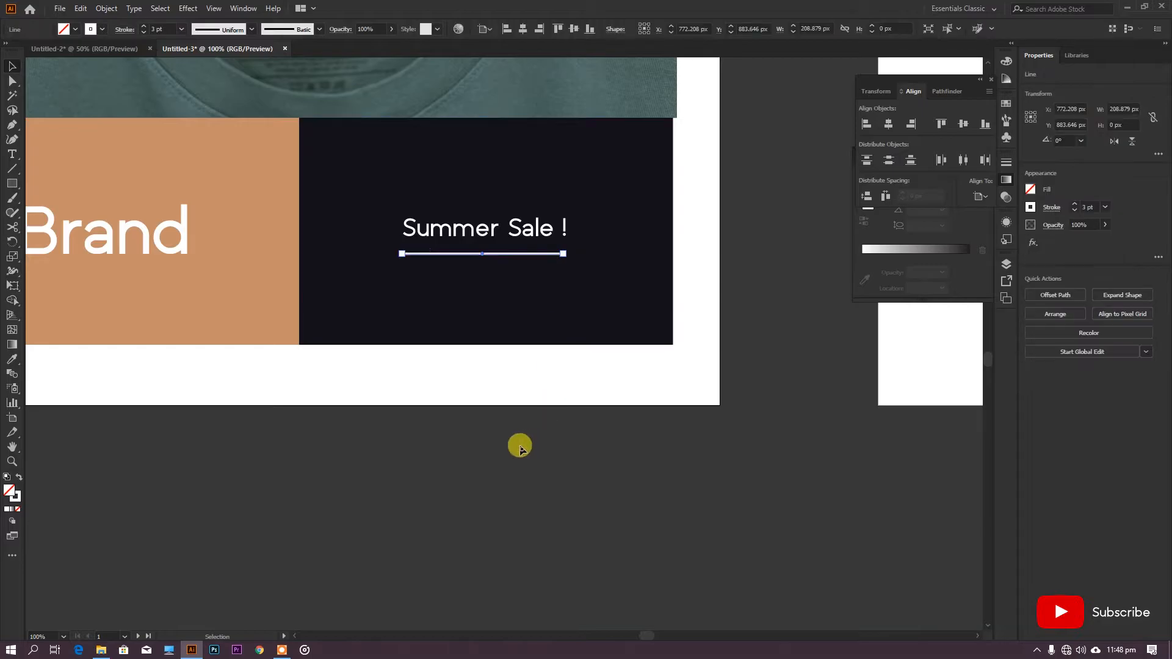
{"action": "left_click", "coordinate": [518, 447]}
{"action": "scroll", "coordinate": [481, 440], "scroll_direction": "down", "scroll_amount": 1}
{"action": "left_click", "coordinate": [485, 315]}
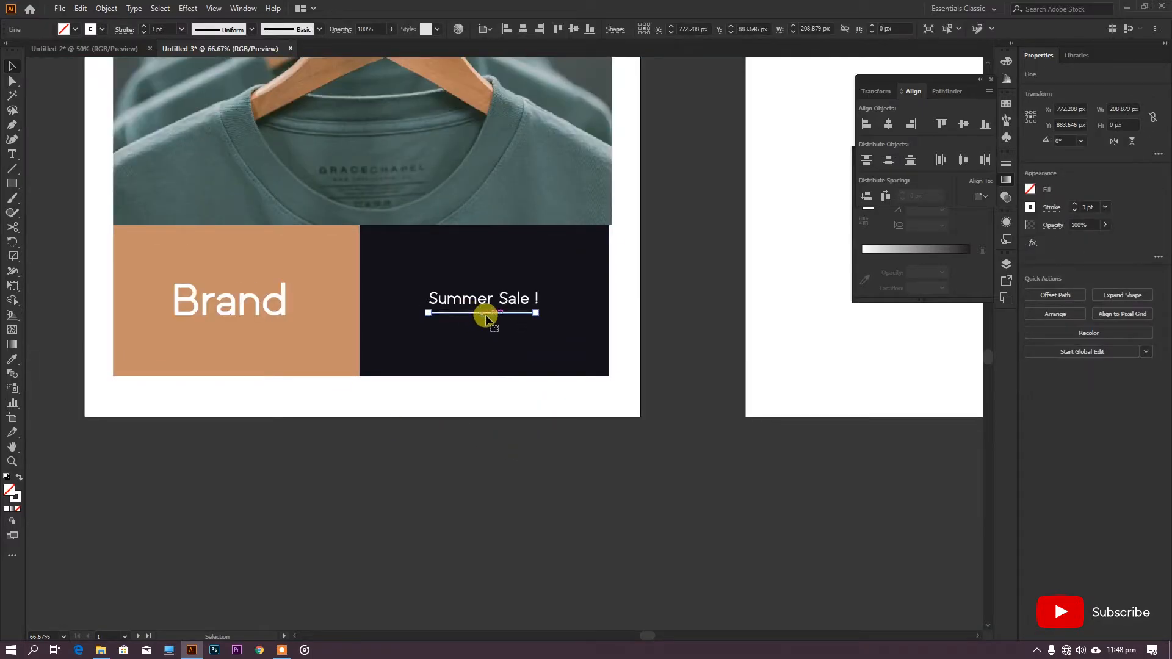
Step: Add white text reading "50% Off" beneath the line on the dark rectangle
{"action": "left_click", "coordinate": [12, 154]}
{"action": "left_click", "coordinate": [447, 342]}
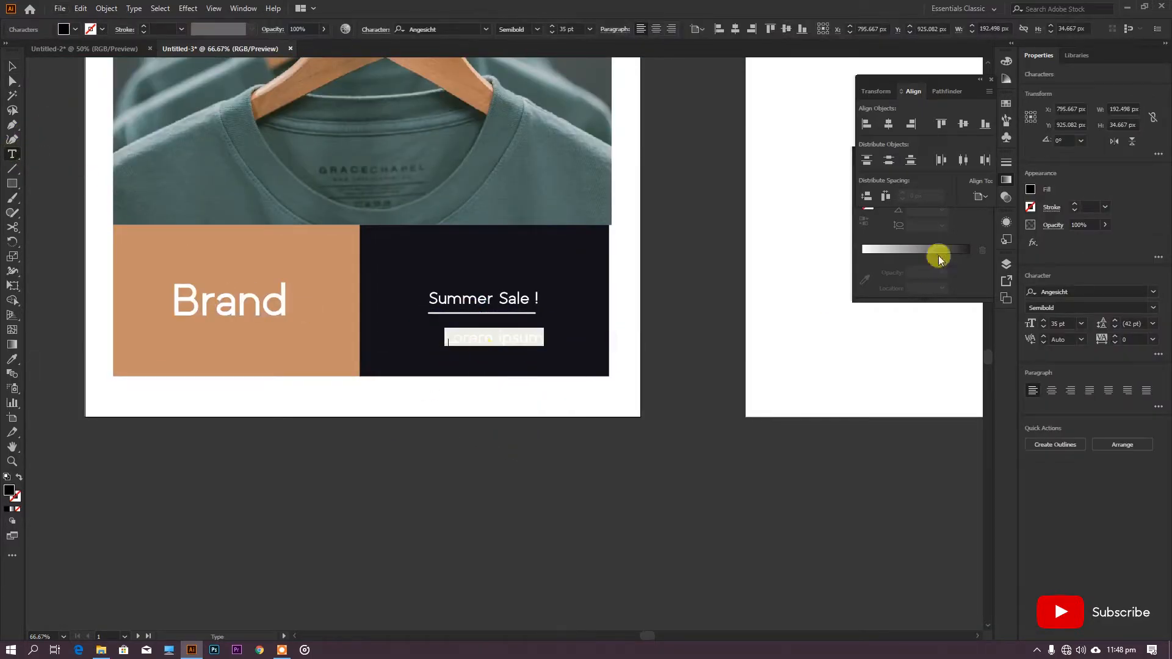
{"action": "left_click", "coordinate": [1031, 191]}
{"action": "left_click", "coordinate": [915, 233]}
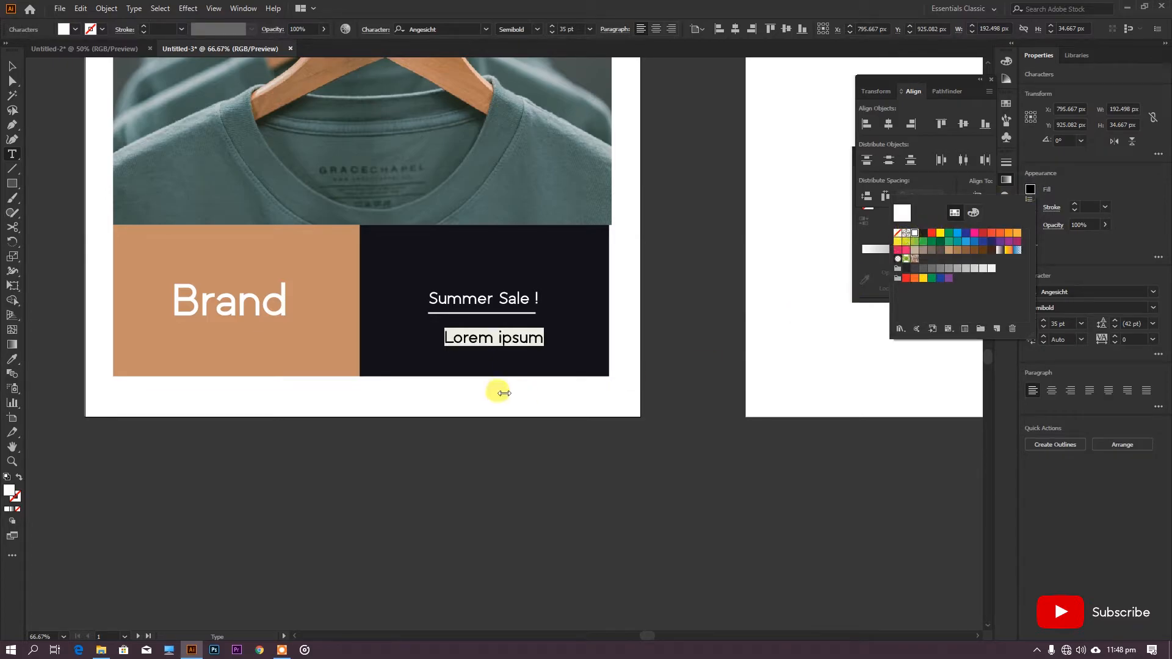
{"action": "type", "text": "50% Off"}
{"action": "key", "text": "Escape"}
Step: Scale the "50% Off" text to about 55 pt, matching the line's width, and place it directly under the line
{"action": "left_click", "coordinate": [12, 66]}
{"action": "scroll", "coordinate": [544, 368], "scroll_direction": "up", "scroll_amount": 1}
{"action": "left_click_drag", "start_coordinate": [459, 324], "coordinate": [528, 358]}
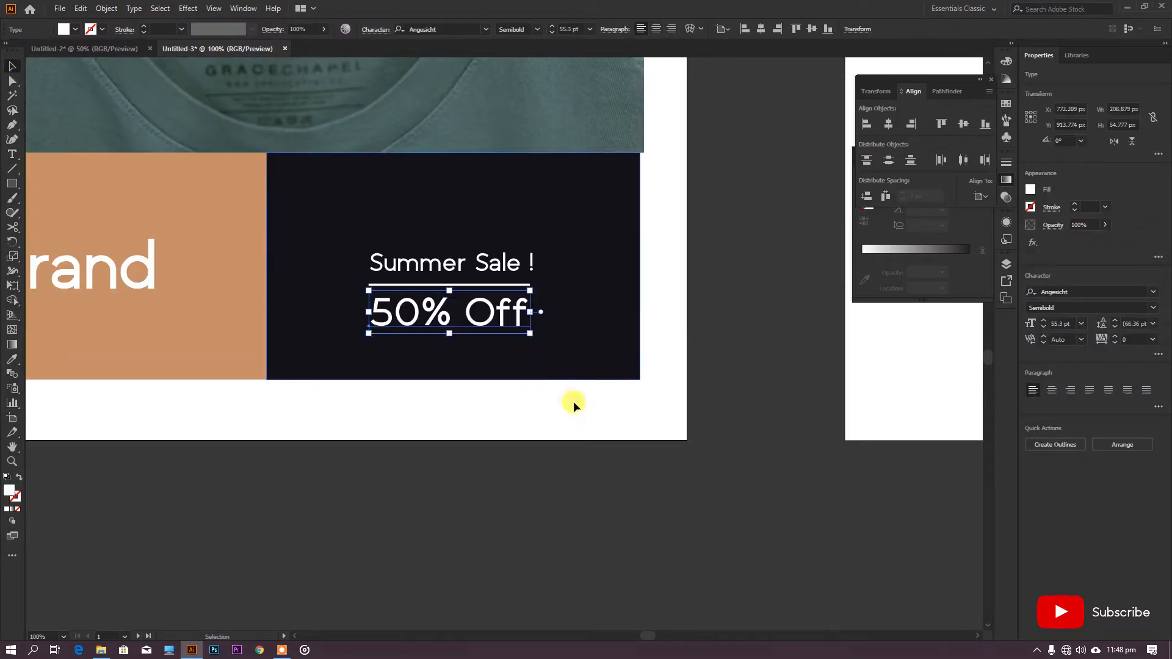
{"action": "left_click", "coordinate": [541, 474]}
Step: Widen the dark rectangle slightly so its right edge meets the right edge of the photo
{"action": "scroll", "coordinate": [541, 474], "scroll_direction": "down", "scroll_amount": 3}
{"action": "scroll", "coordinate": [575, 390], "scroll_direction": "up", "scroll_amount": 2}
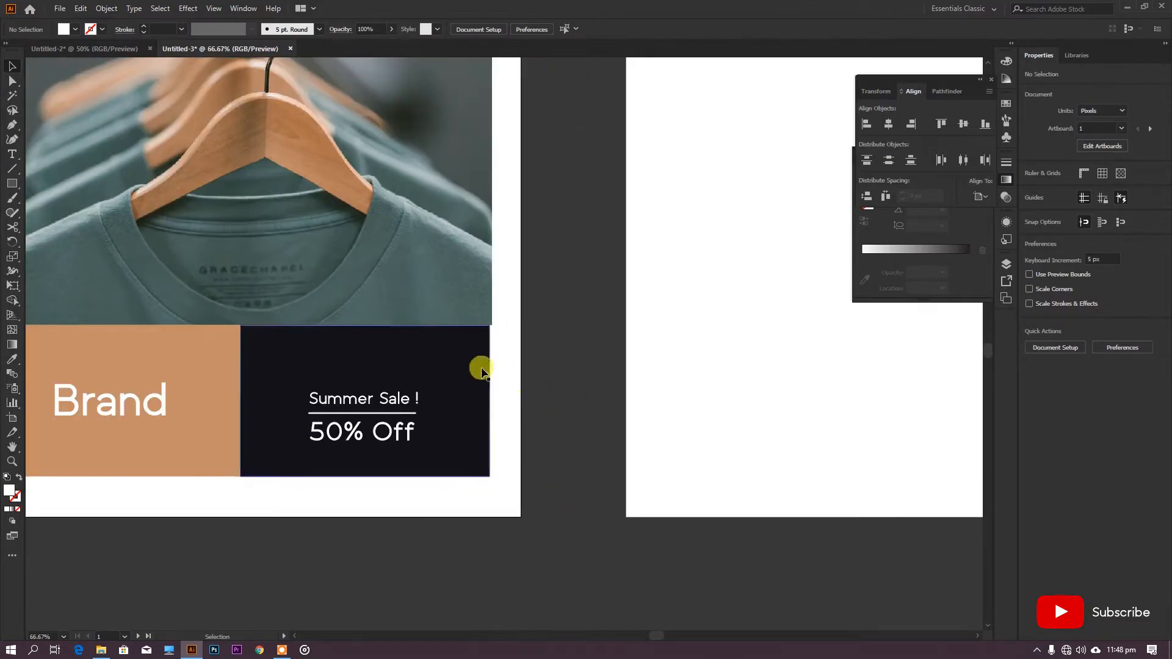
{"action": "left_click", "coordinate": [482, 373]}
{"action": "left_click_drag", "start_coordinate": [489, 401], "coordinate": [492, 401]}
{"action": "left_click", "coordinate": [577, 392]}
{"action": "scroll", "coordinate": [574, 394], "scroll_direction": "down", "scroll_amount": 3}
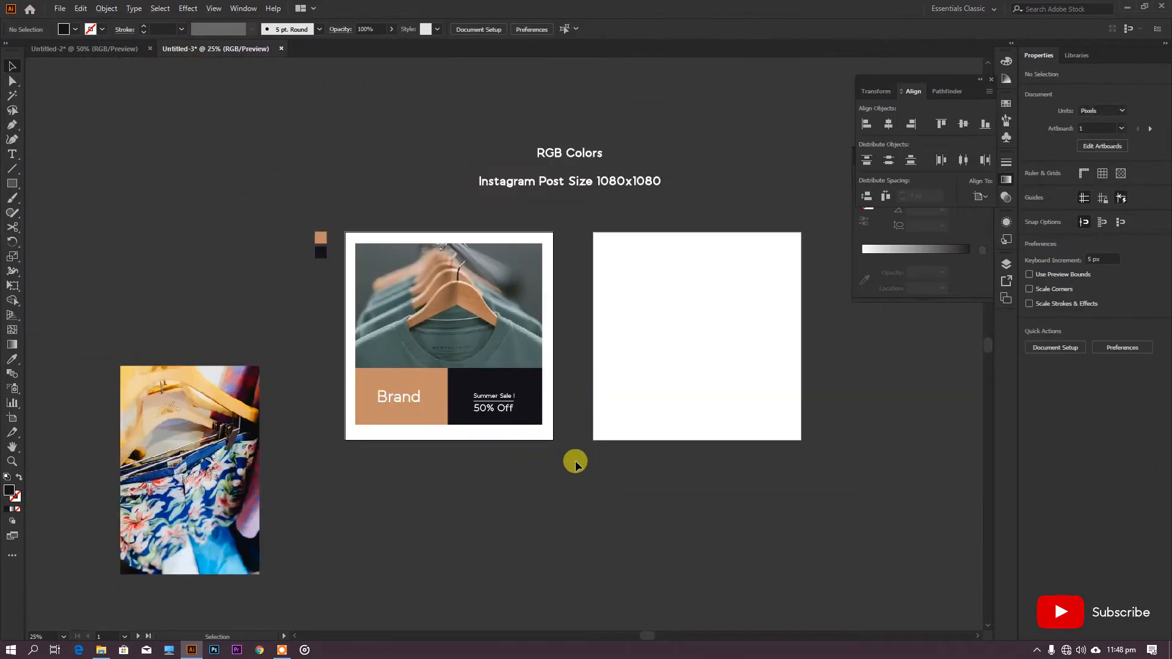
Step: Move the floral clothing photo onto the second artboard and align it with the artboard's left edge
{"action": "left_click_drag", "start_coordinate": [197, 472], "coordinate": [662, 345]}
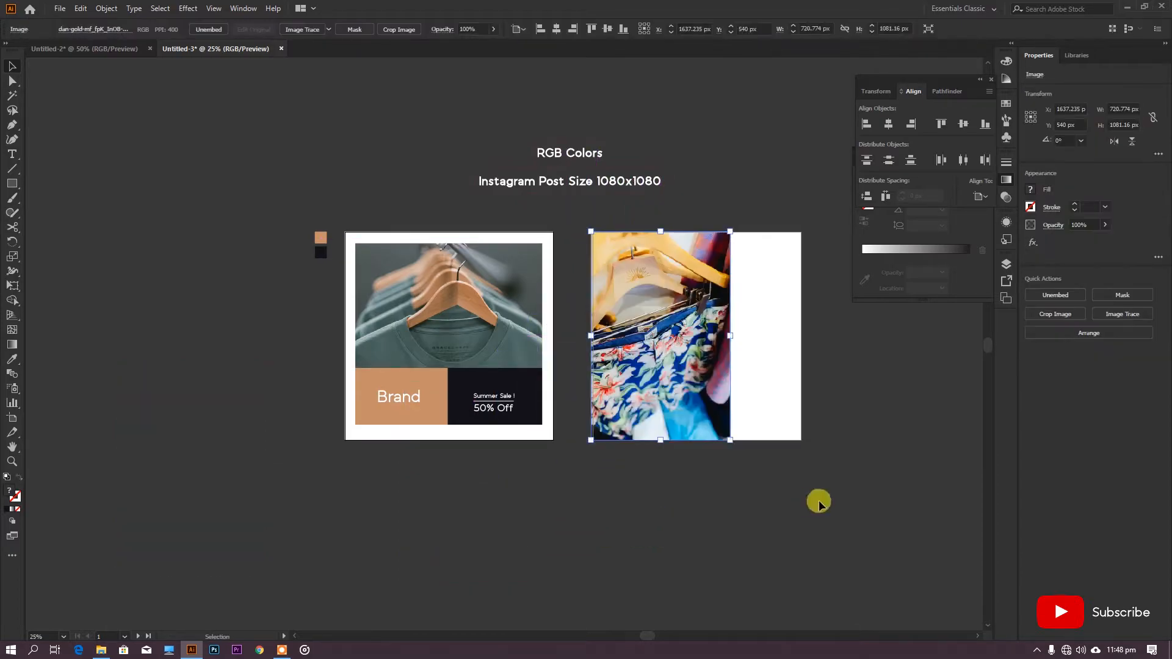
{"action": "left_click", "coordinate": [820, 503]}
{"action": "scroll", "coordinate": [854, 413], "scroll_direction": "up", "scroll_amount": 2}
{"action": "left_click_drag", "start_coordinate": [482, 337], "coordinate": [486, 336]}
{"action": "scroll", "coordinate": [722, 345], "scroll_direction": "down", "scroll_amount": 2}
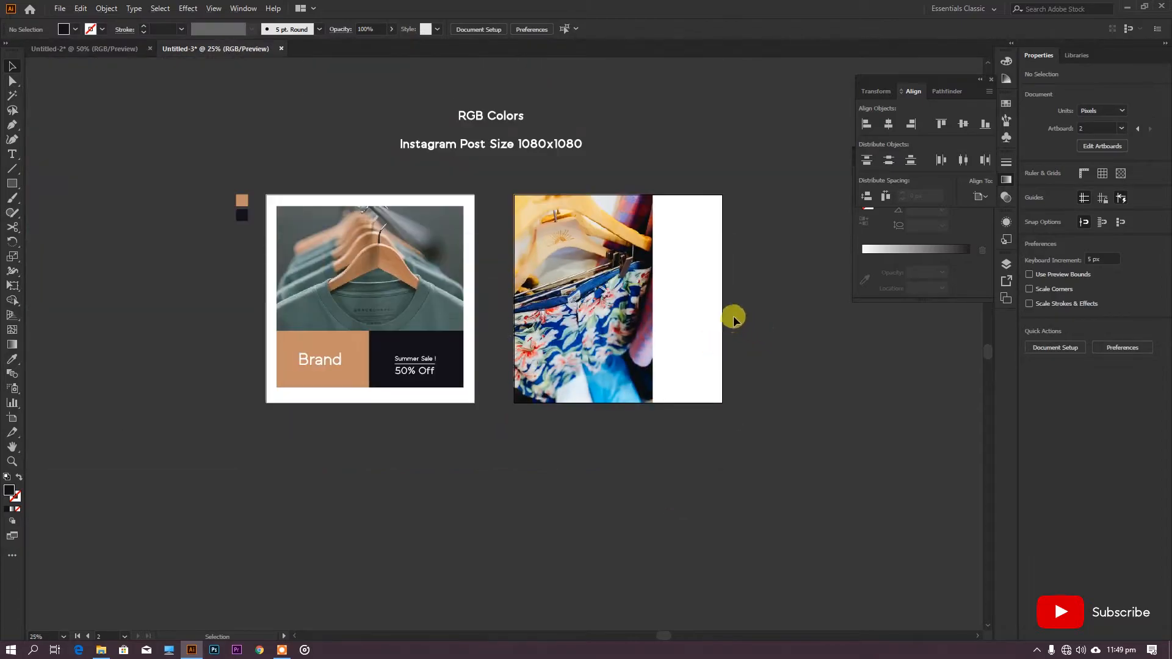
Step: Draw a dark rectangle about 359 × 1081 px over the empty strip beside the floral clothing photo
{"action": "scroll", "coordinate": [735, 319], "scroll_direction": "up", "scroll_amount": 1}
{"action": "left_click", "coordinate": [12, 183]}
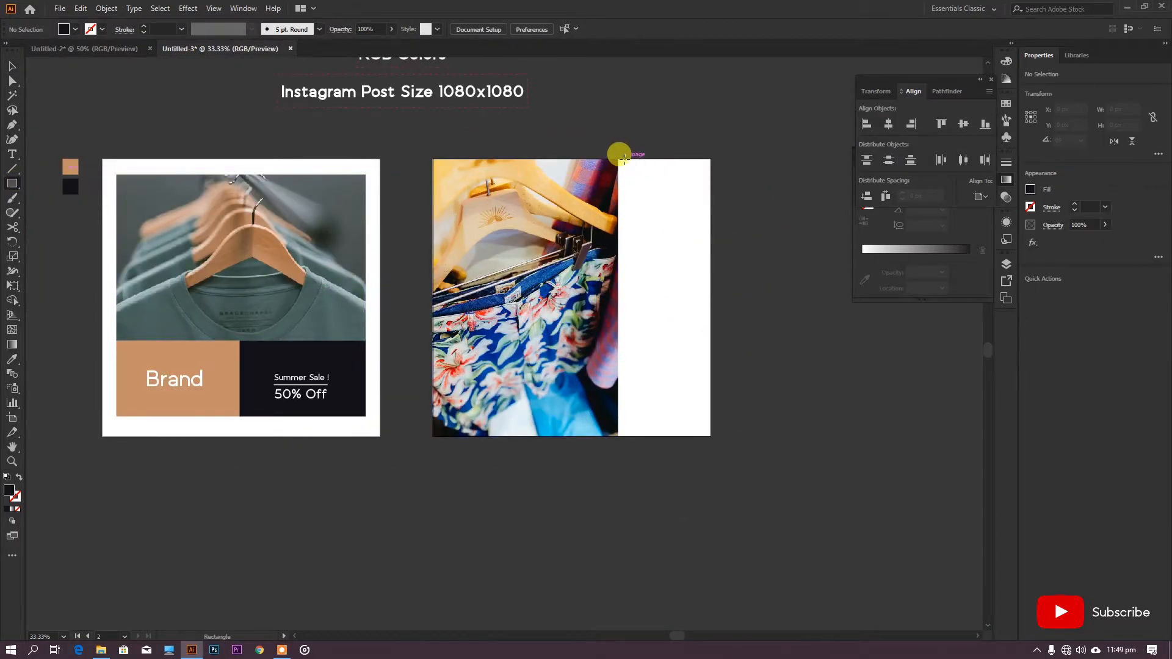
{"action": "left_click_drag", "start_coordinate": [617, 159], "coordinate": [710, 435]}
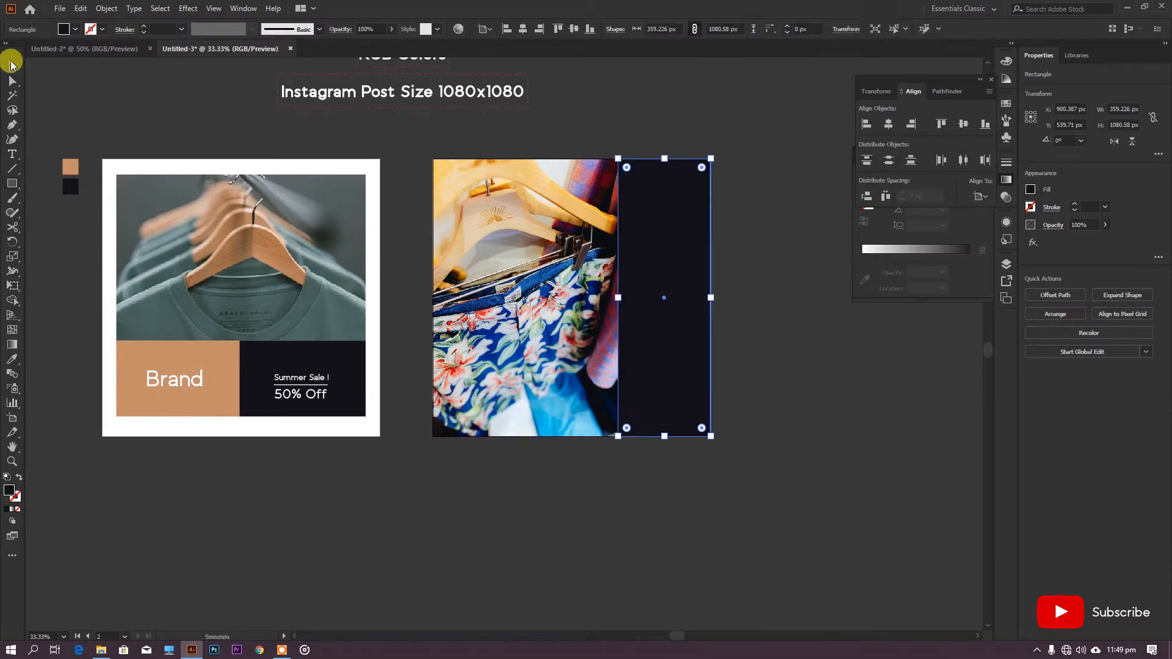
{"action": "left_click", "coordinate": [151, 83]}
Step: Add white 35 pt text reading "The Brand" near the top of the dark strip on the second artboard
{"action": "scroll", "coordinate": [763, 306], "scroll_direction": "down", "scroll_amount": 2}
{"action": "left_click", "coordinate": [11, 156]}
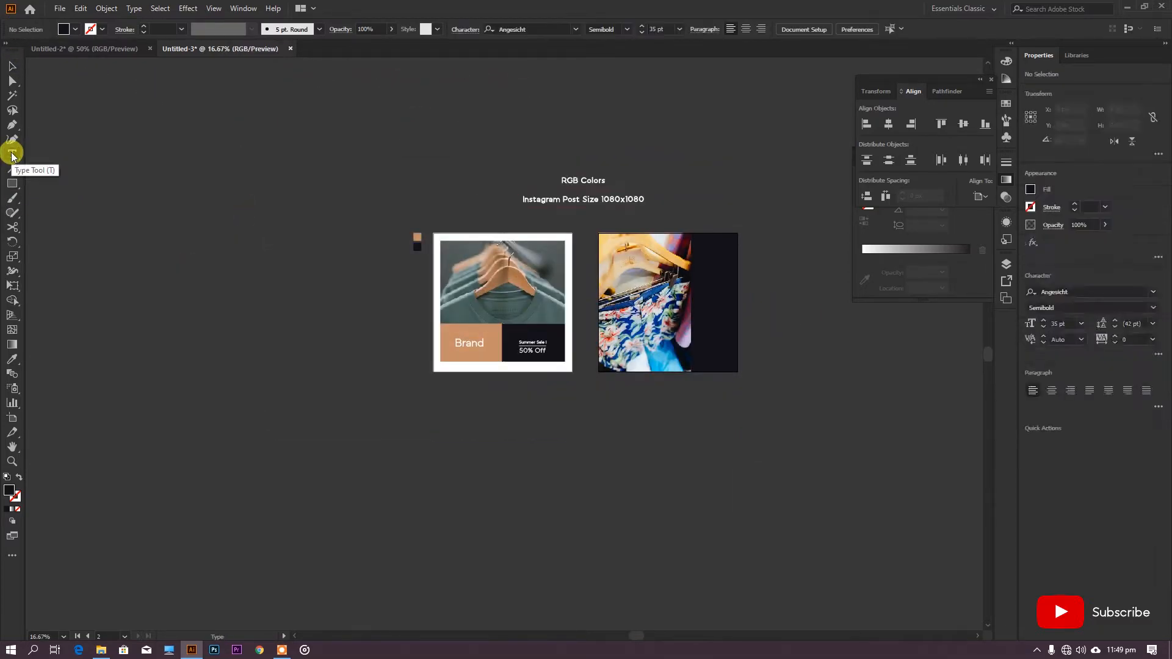
{"action": "left_click_drag", "start_coordinate": [644, 302], "coordinate": [492, 298]}
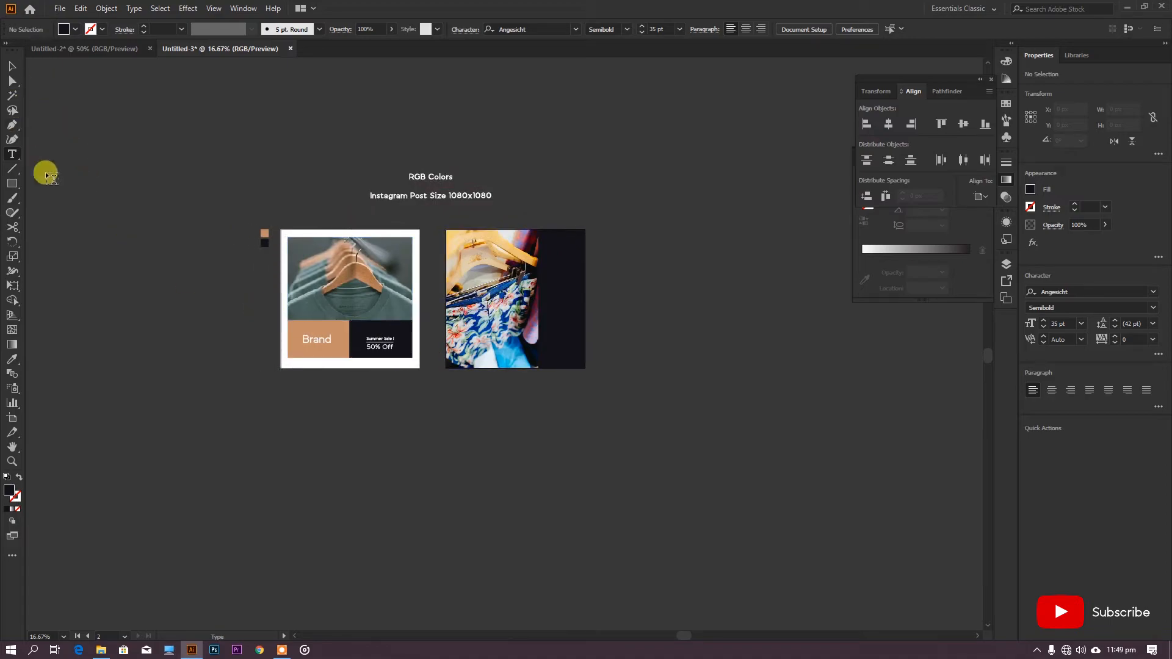
{"action": "left_click", "coordinate": [553, 252]}
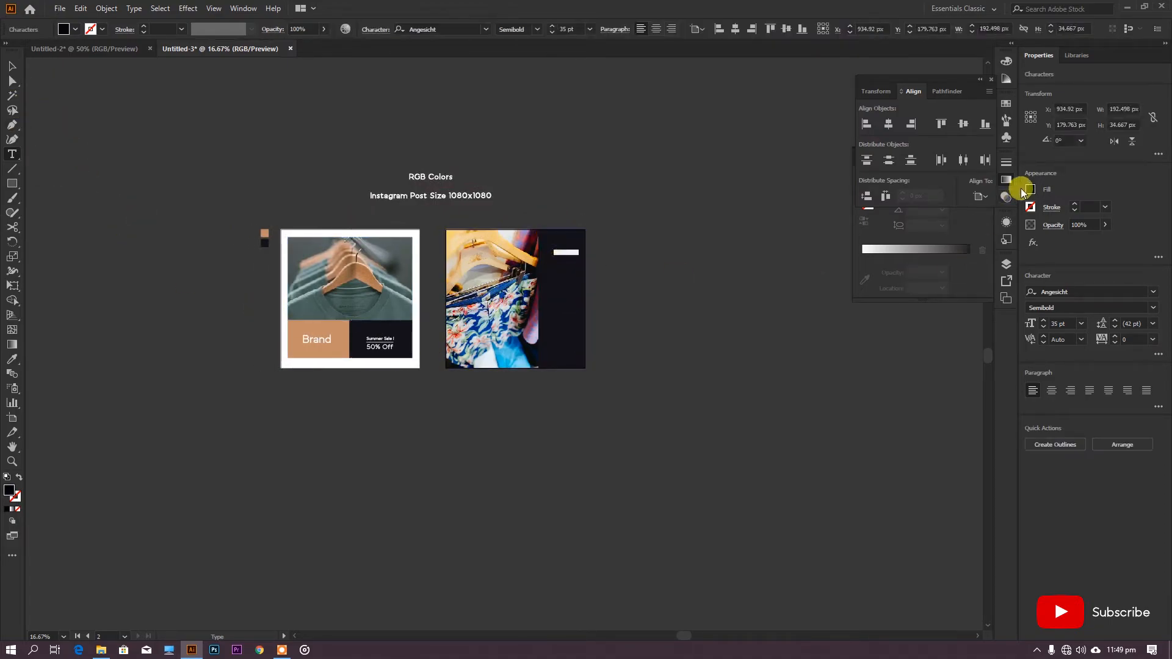
{"action": "left_click", "coordinate": [1031, 189]}
{"action": "left_click", "coordinate": [702, 289]}
{"action": "type", "text": "The Brand"}
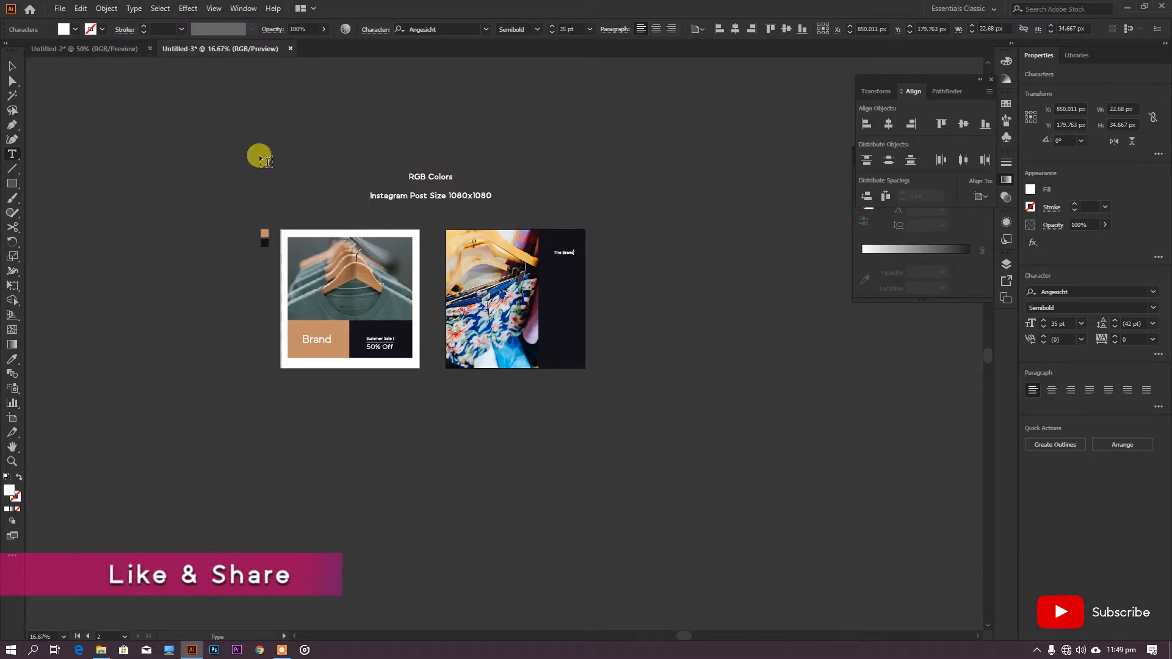
{"action": "left_click", "coordinate": [12, 67]}
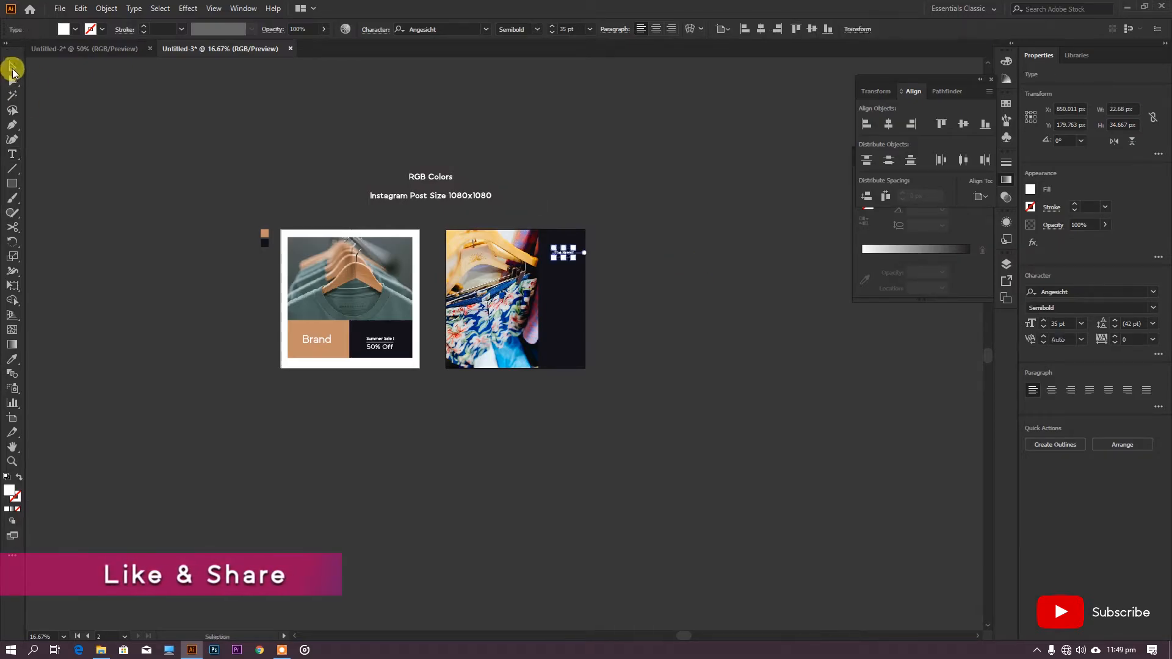
Step: Enlarge "The Brand" to 50 pt and reposition it centrally near the top of the dark strip
{"action": "left_click", "coordinate": [1043, 321]}
{"action": "left_click", "coordinate": [1043, 321]}
{"action": "left_click", "coordinate": [1043, 322]}
{"action": "left_click", "coordinate": [1043, 321]}
{"action": "left_click", "coordinate": [1044, 321]}
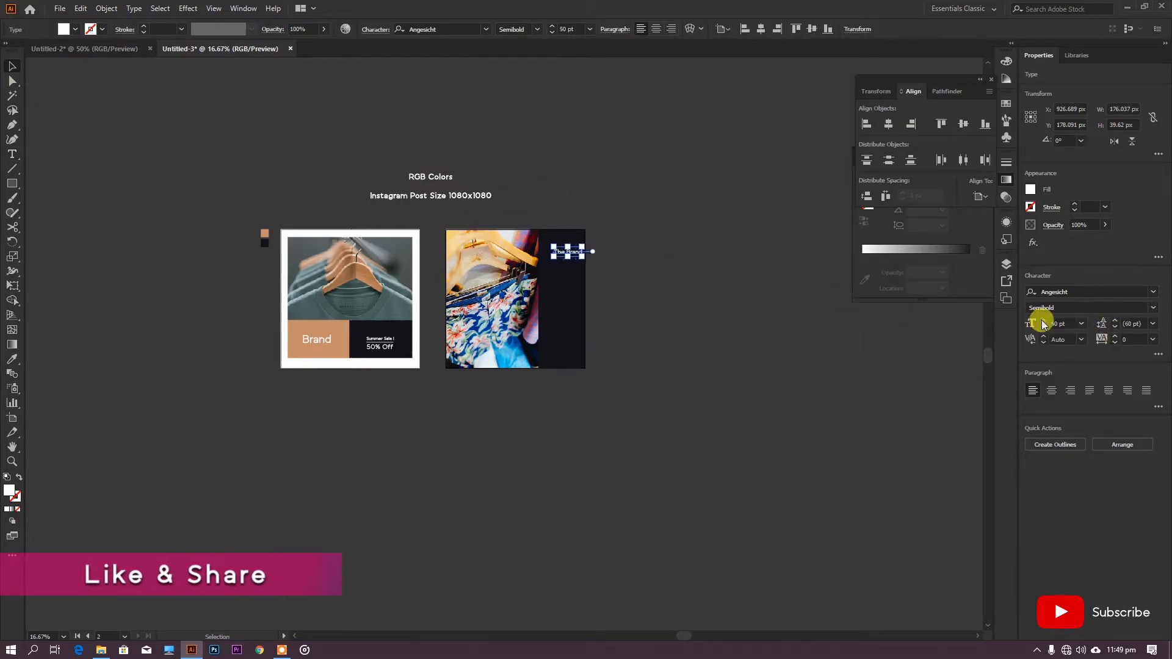
{"action": "left_click", "coordinate": [696, 267]}
{"action": "left_click_drag", "start_coordinate": [581, 256], "coordinate": [575, 252]}
{"action": "left_click", "coordinate": [677, 270]}
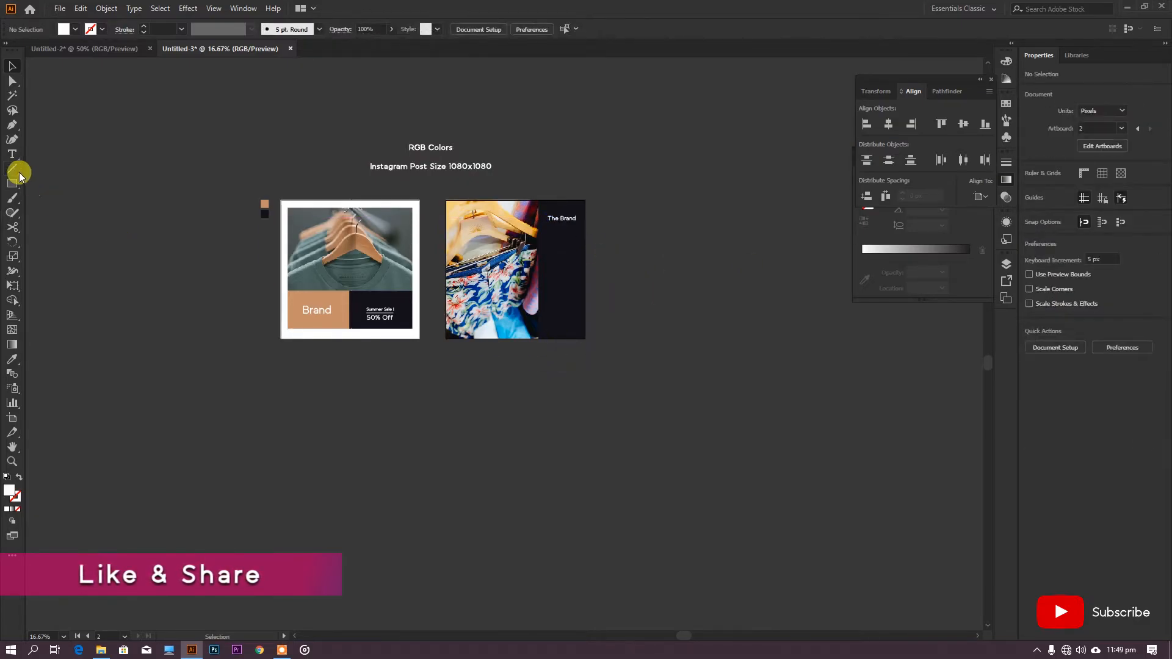
Step: Add white 30 pt "Lorem ipsum" text in the lower part of the dark strip on the second artboard
{"action": "left_click", "coordinate": [13, 155]}
{"action": "scroll", "coordinate": [519, 366], "scroll_direction": "up", "scroll_amount": 1}
{"action": "left_click_drag", "start_coordinate": [544, 317], "coordinate": [580, 335]}
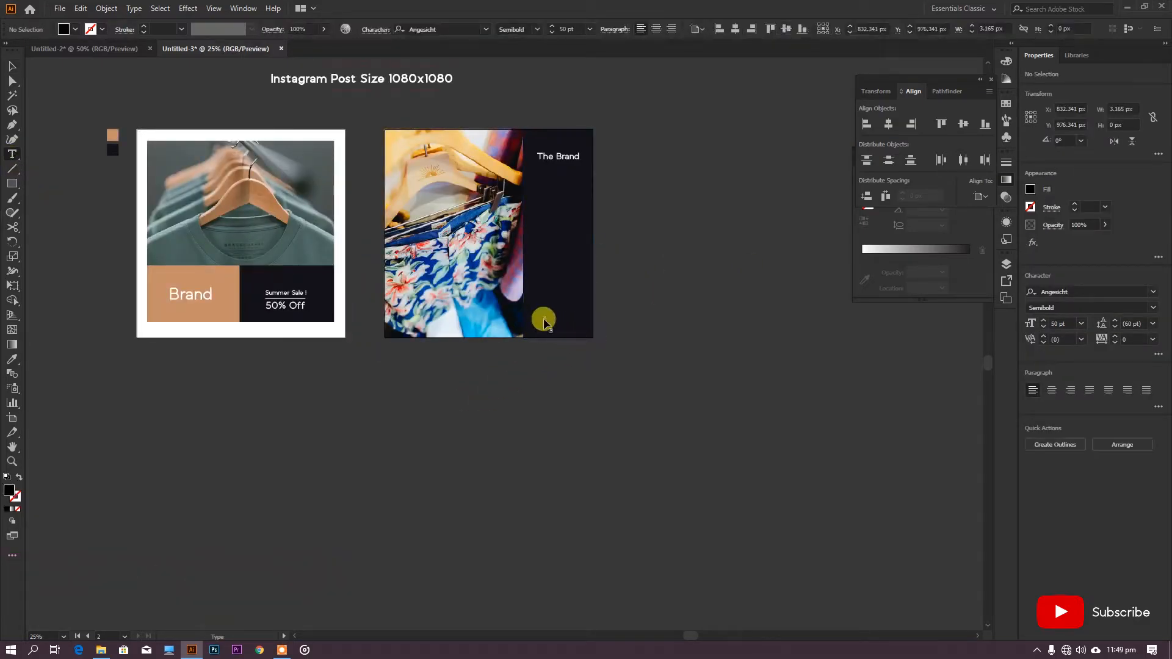
{"action": "left_click", "coordinate": [1030, 190]}
{"action": "left_click", "coordinate": [915, 233]}
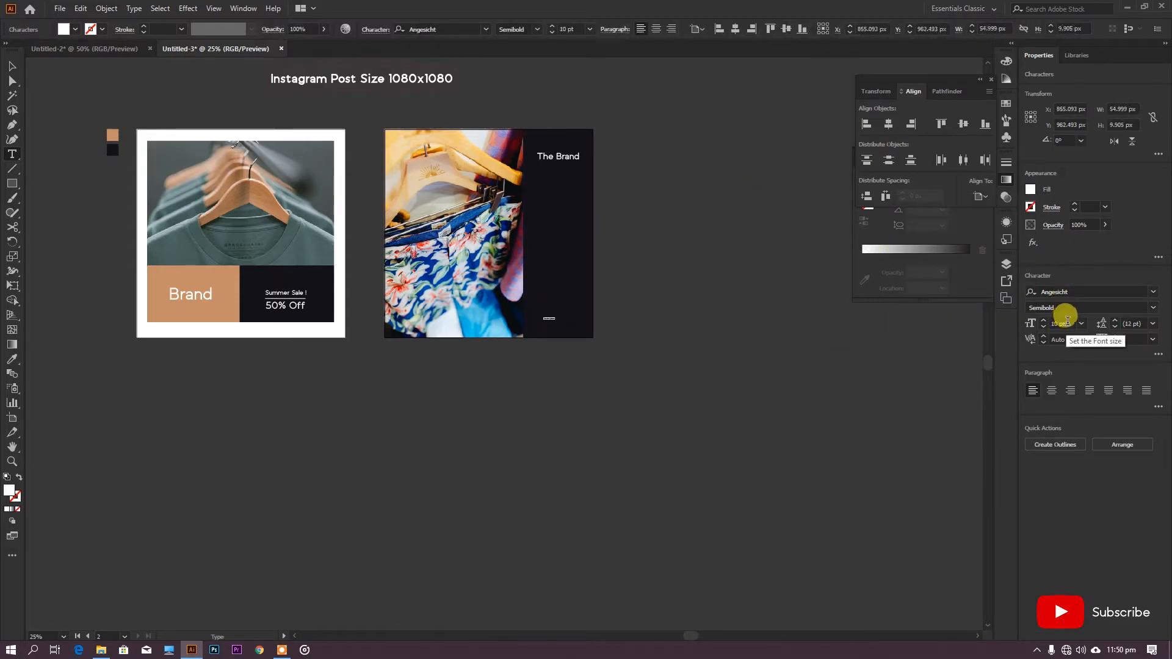
{"action": "left_click", "coordinate": [12, 66]}
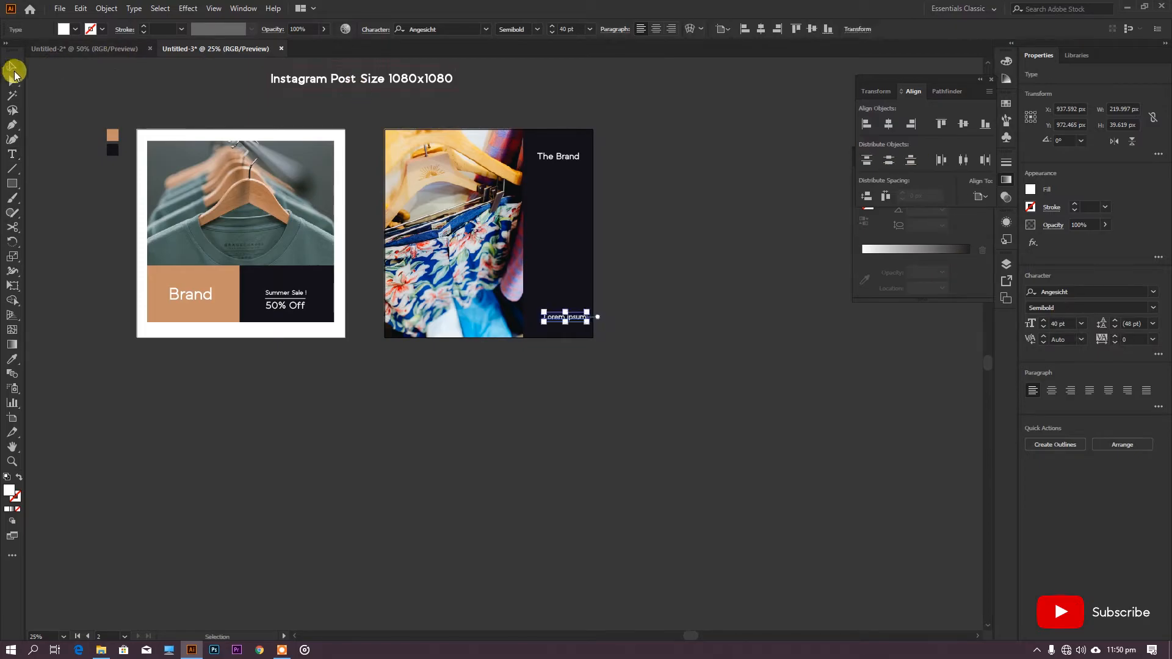
{"action": "left_click", "coordinate": [623, 312]}
{"action": "scroll", "coordinate": [580, 315], "scroll_direction": "up", "scroll_amount": 3}
{"action": "left_click_drag", "start_coordinate": [574, 307], "coordinate": [559, 262]}
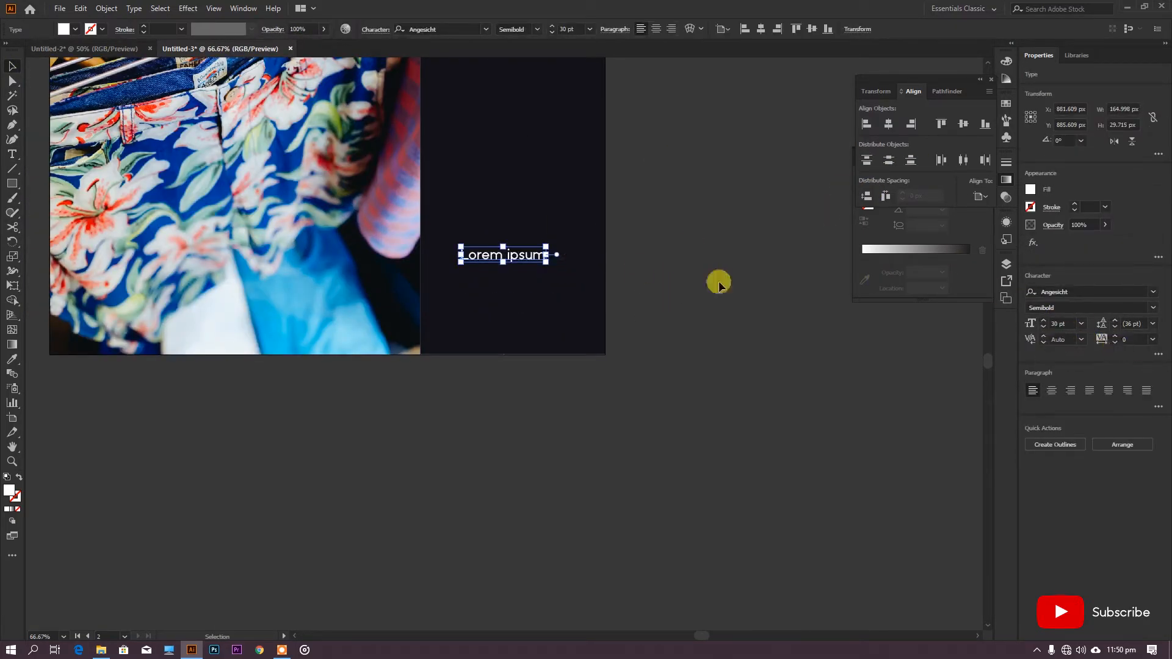
Step: Replace the placeholder line with "Fashion Design", widen its letter spacing, and position it centrally within the dark strip
{"action": "double_click", "coordinate": [520, 254]}
{"action": "key", "text": "ctrl+a"}
{"action": "type", "text": "F"}
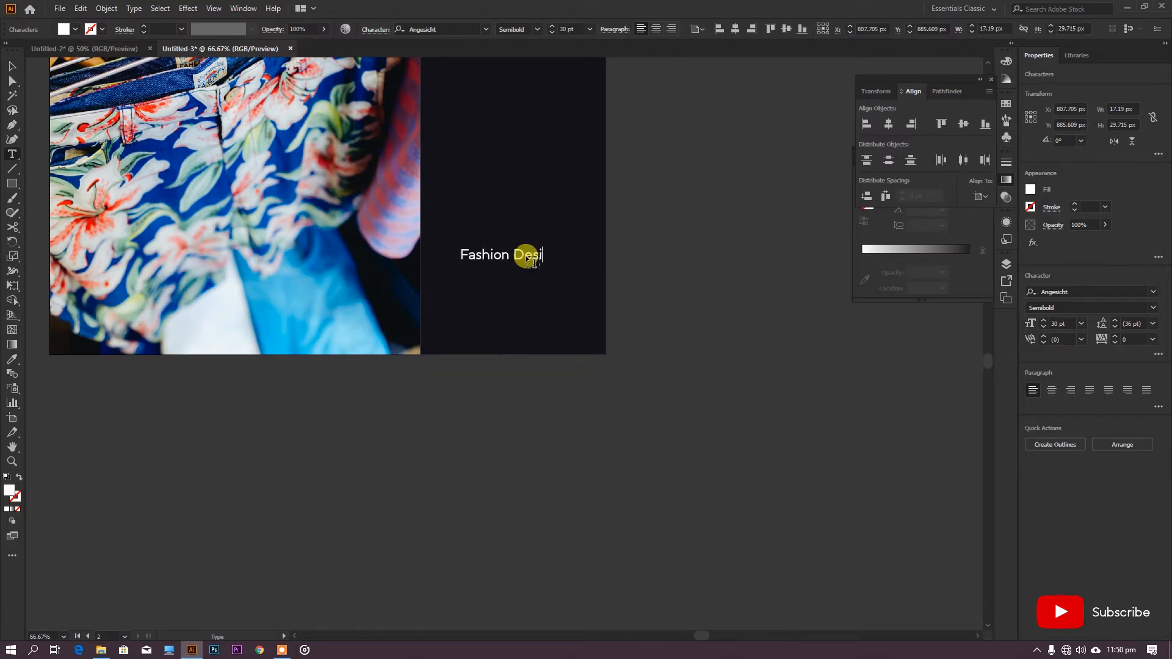
{"action": "left_click", "coordinate": [7, 67]}
{"action": "left_click", "coordinate": [1115, 337]}
{"action": "left_click_drag", "start_coordinate": [576, 256], "coordinate": [569, 256]}
{"action": "left_click", "coordinate": [678, 274]}
Step: Add an 8 pt placeholder paragraph with 10 pt leading and 0 tracking, about 243 × 116 px, directly beneath "Fashion Design"
{"action": "left_click", "coordinate": [11, 153]}
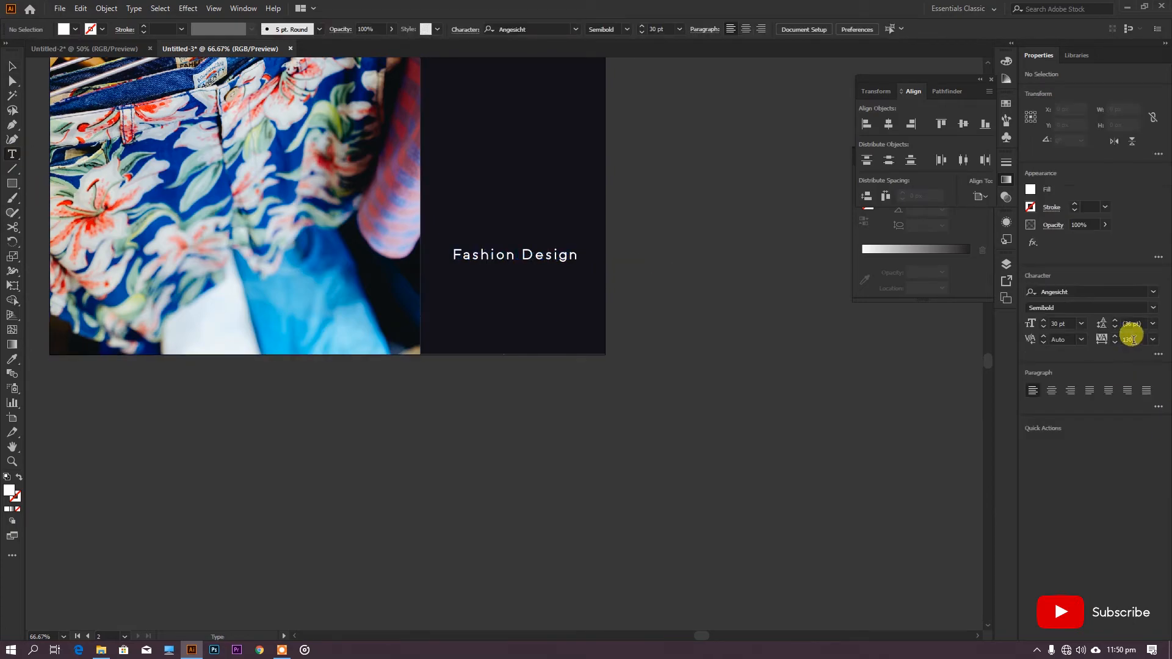
{"action": "left_click", "coordinate": [1061, 323]}
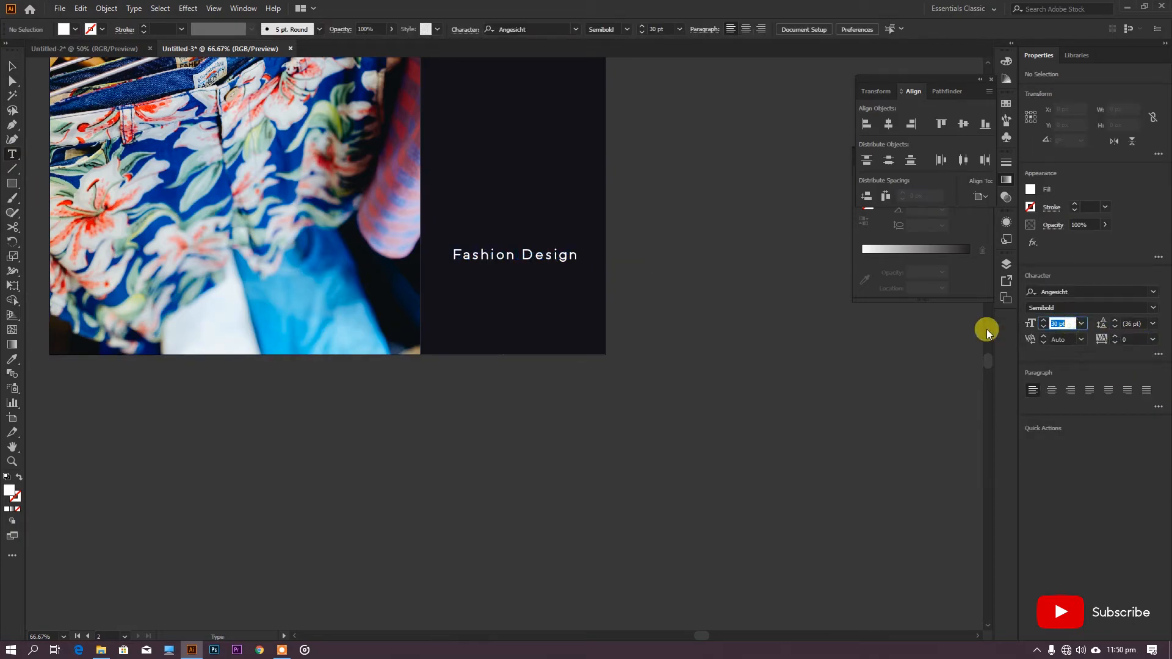
{"action": "type", "text": "8"}
{"action": "left_click", "coordinate": [1131, 322]}
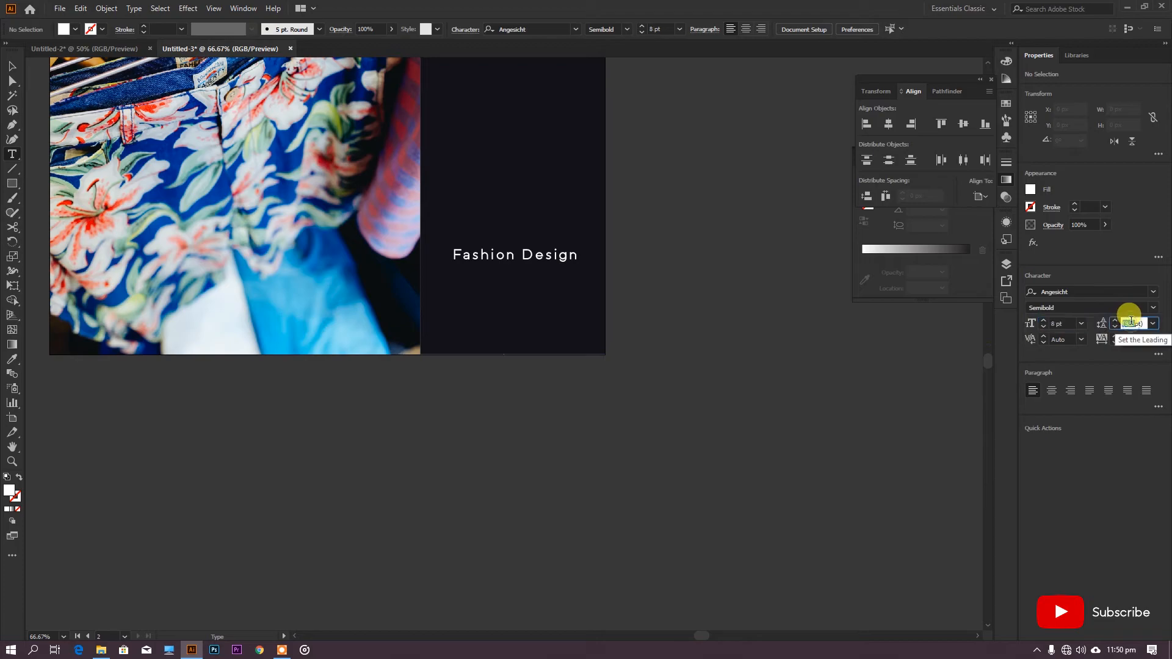
{"action": "left_click", "coordinate": [1147, 360]}
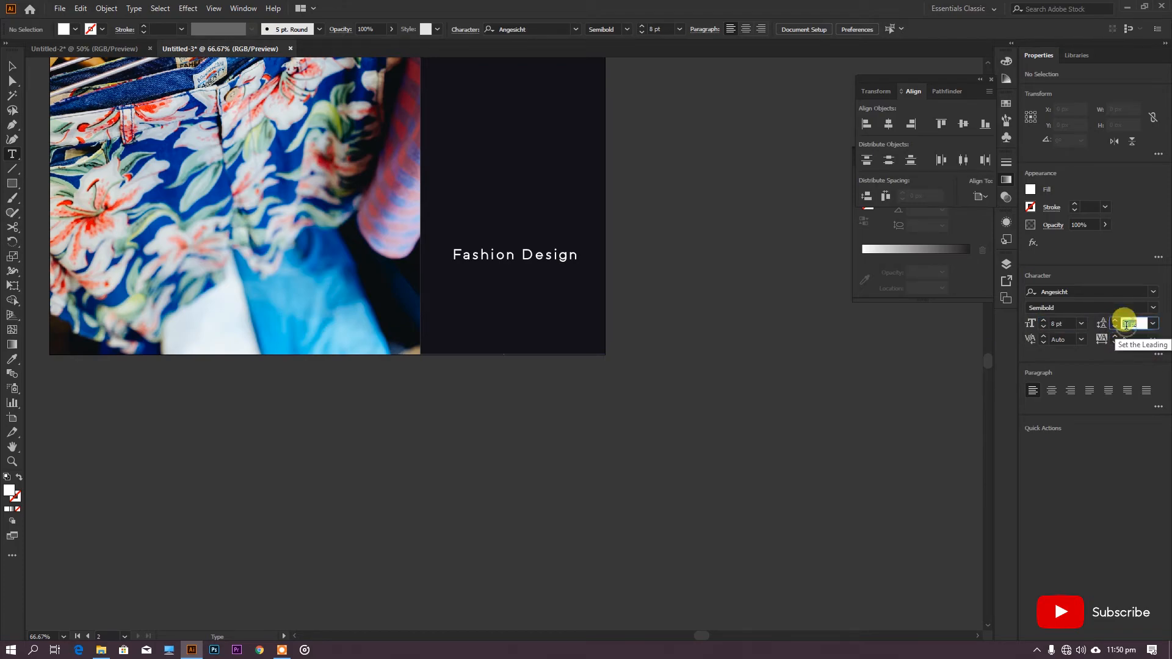
{"action": "key", "text": "Return"}
{"action": "left_click_drag", "start_coordinate": [455, 266], "coordinate": [578, 326]}
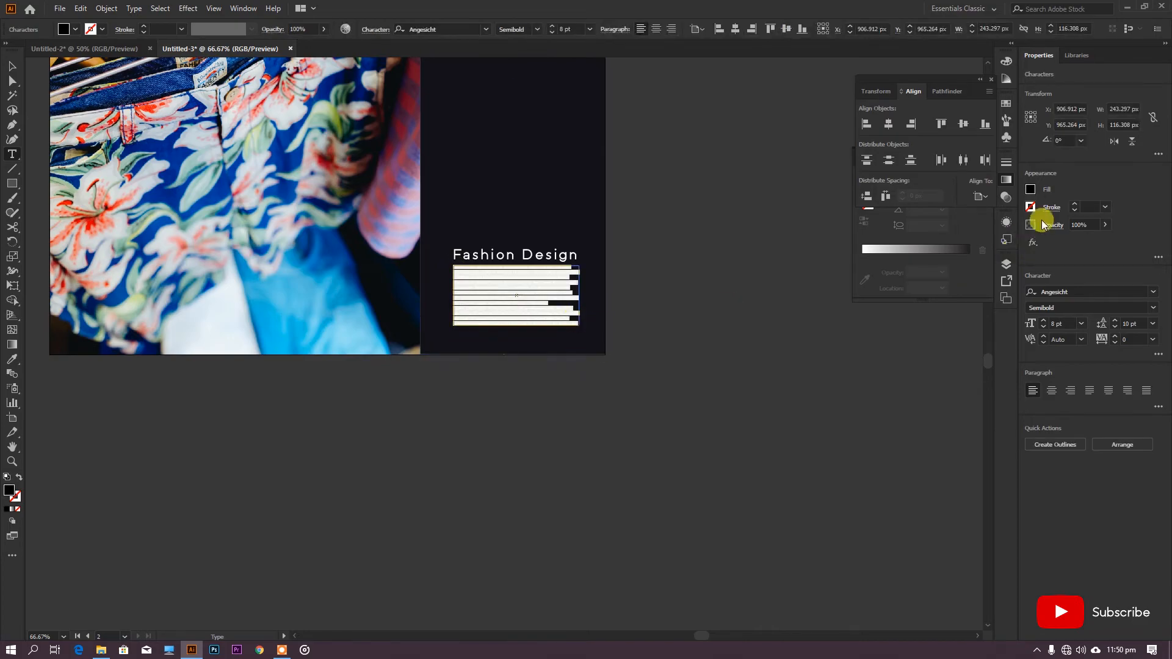
Step: Color the placeholder paragraph beneath "Fashion Design" white
{"action": "left_click", "coordinate": [1030, 189]}
{"action": "left_click", "coordinate": [914, 234]}
{"action": "left_click", "coordinate": [11, 66]}
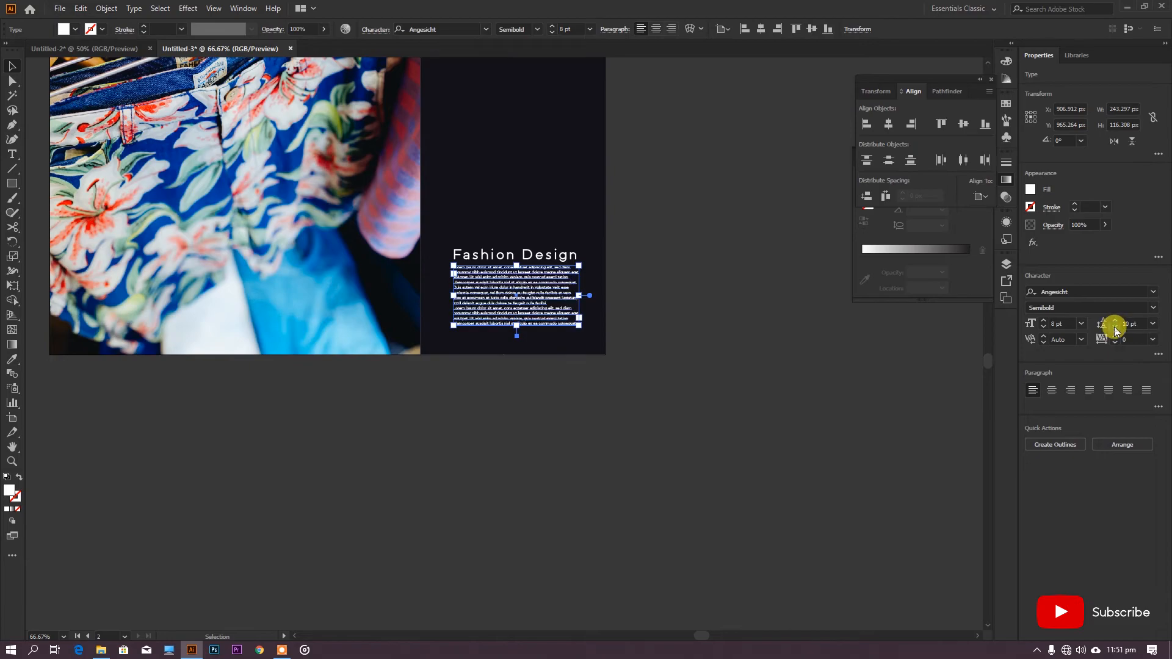
{"action": "left_click", "coordinate": [685, 300]}
{"action": "scroll", "coordinate": [646, 309], "scroll_direction": "down", "scroll_amount": 2}
{"action": "scroll", "coordinate": [661, 313], "scroll_direction": "up", "scroll_amount": 2}
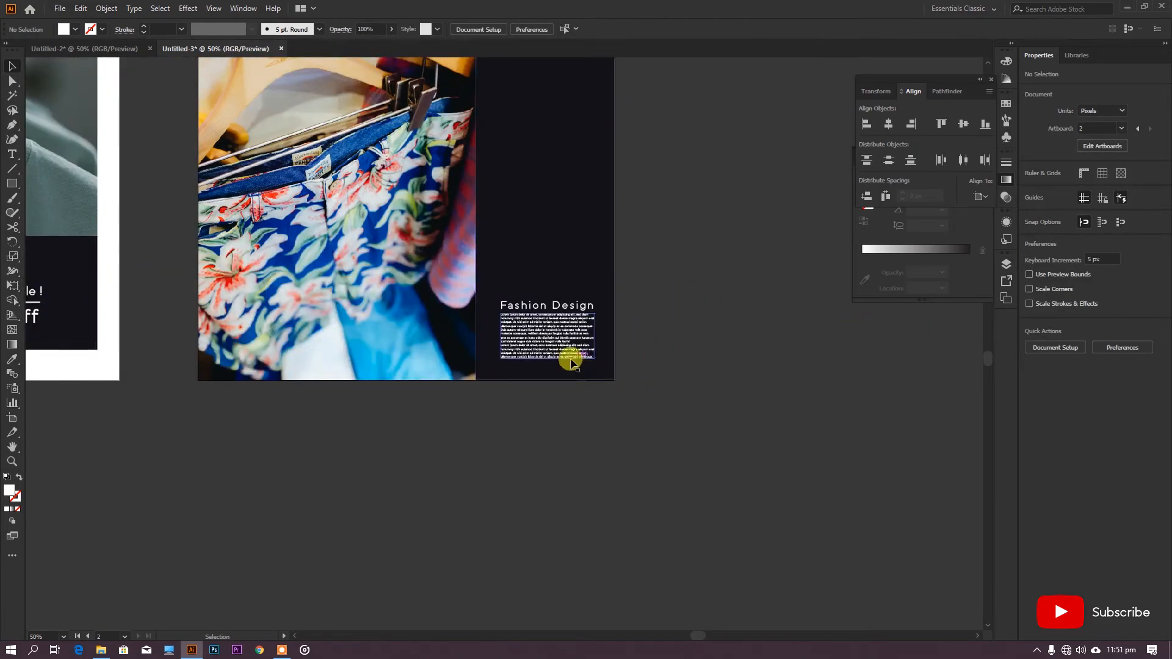
{"action": "left_click", "coordinate": [570, 358]}
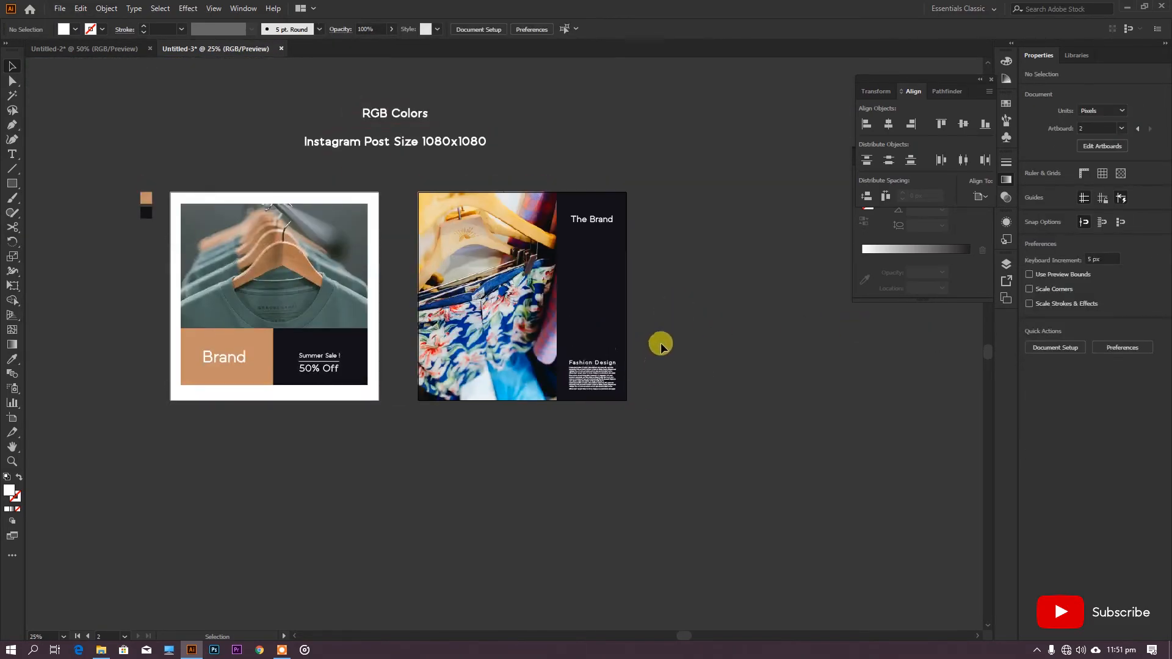
Step: Center "The Brand" horizontally with the placeholder paragraph at the foot of the dark strip
{"action": "scroll", "coordinate": [690, 331], "scroll_direction": "up", "scroll_amount": 1}
{"action": "left_click_drag", "start_coordinate": [599, 267], "coordinate": [602, 266]}
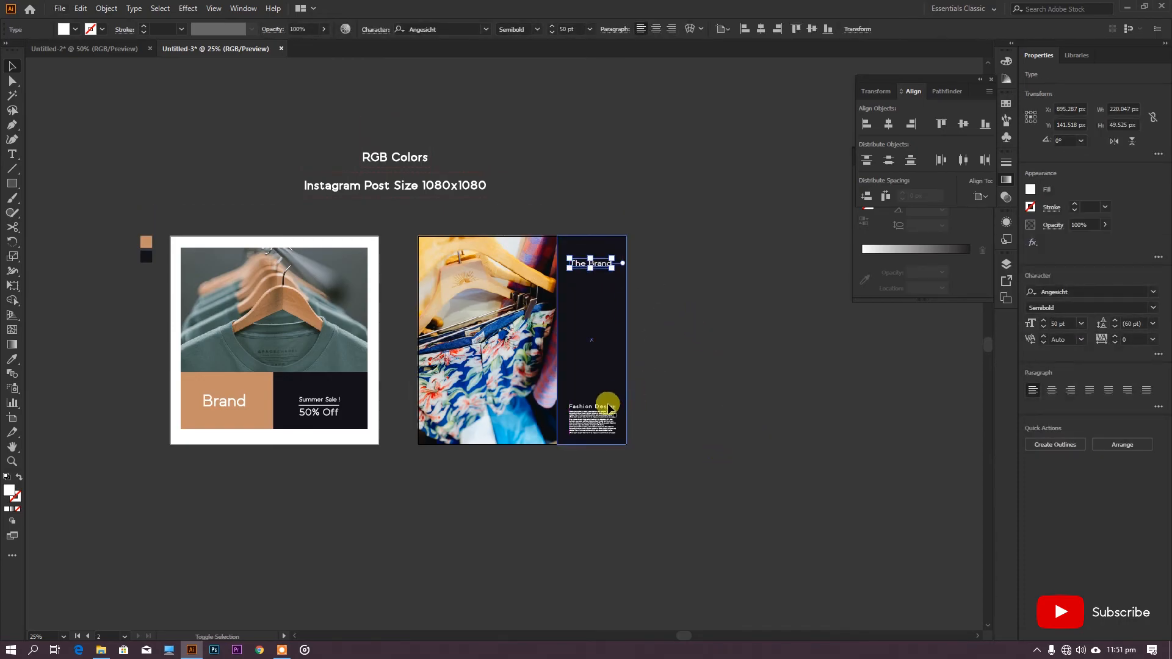
{"action": "left_click", "coordinate": [608, 424], "text": "shift"}
{"action": "left_click", "coordinate": [979, 195]}
{"action": "left_click", "coordinate": [992, 221]}
{"action": "left_click", "coordinate": [890, 125]}
{"action": "left_click", "coordinate": [731, 200]}
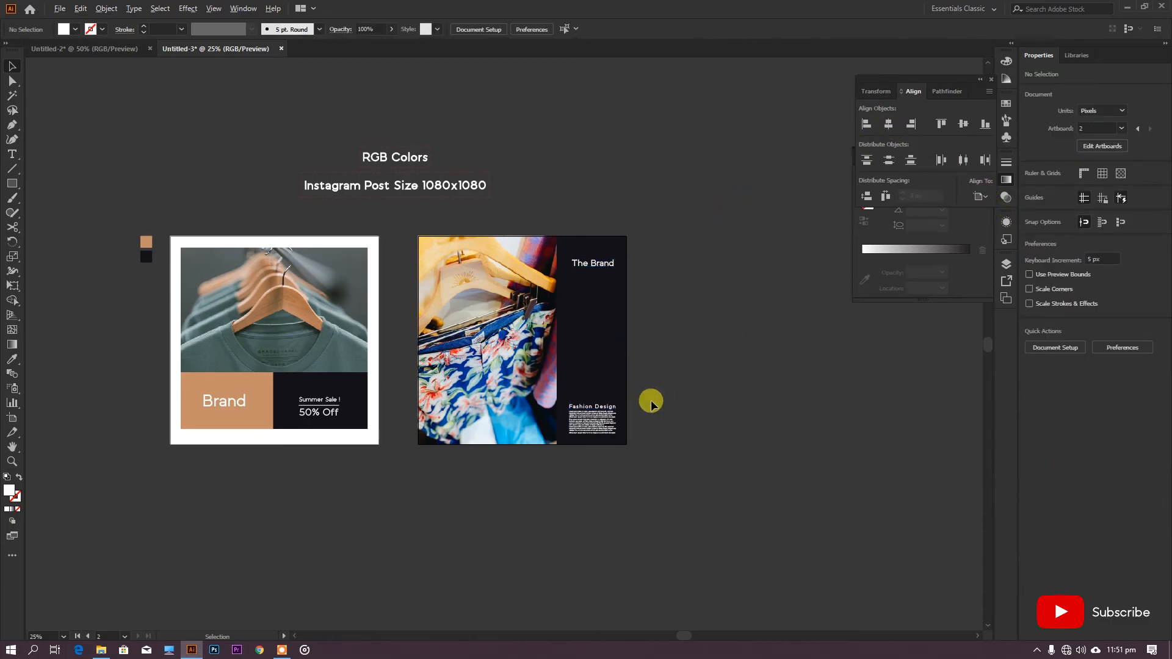
{"action": "scroll", "coordinate": [705, 377], "scroll_direction": "down", "scroll_amount": 1}
{"action": "left_click", "coordinate": [233, 282]}
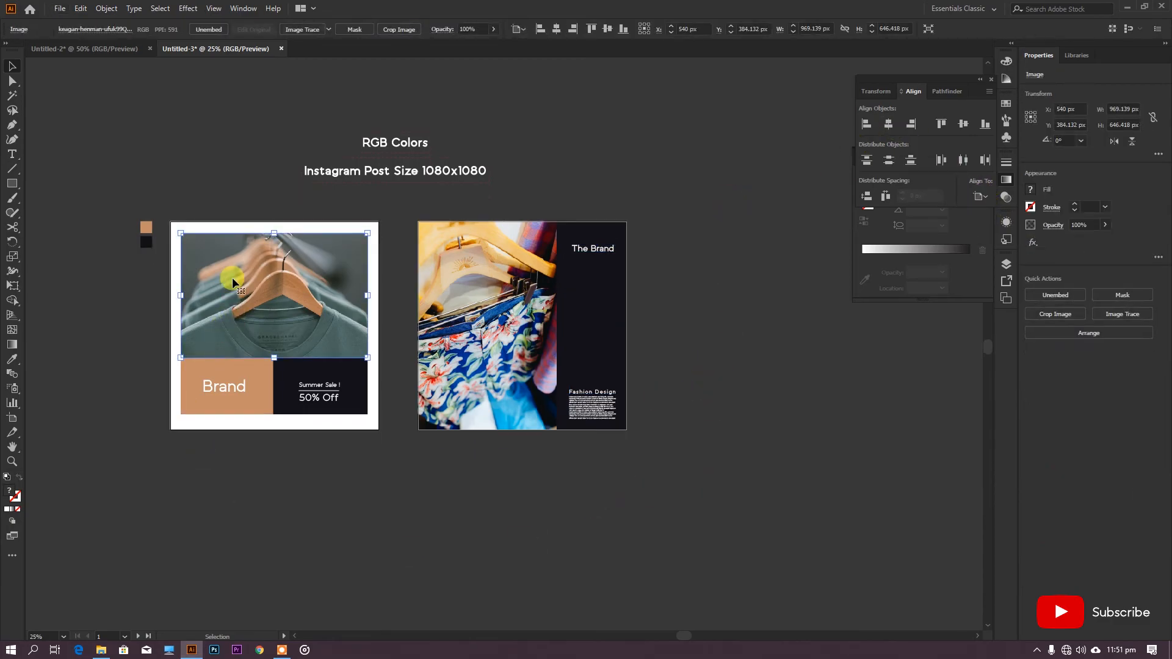
{"action": "left_click", "coordinate": [520, 107]}
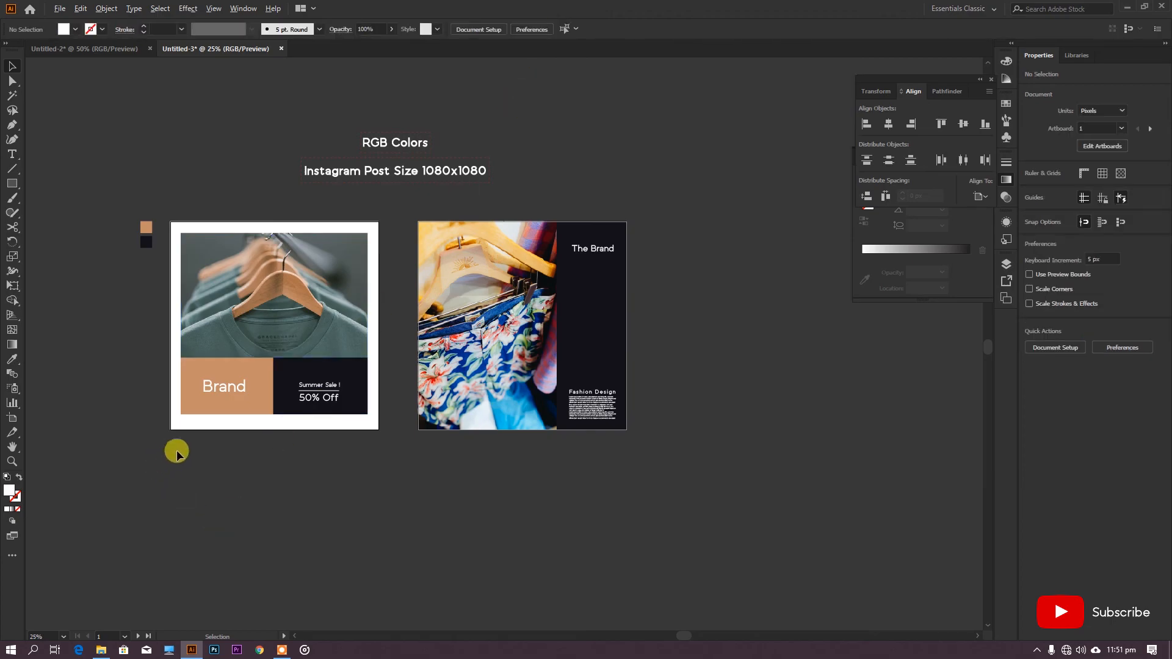